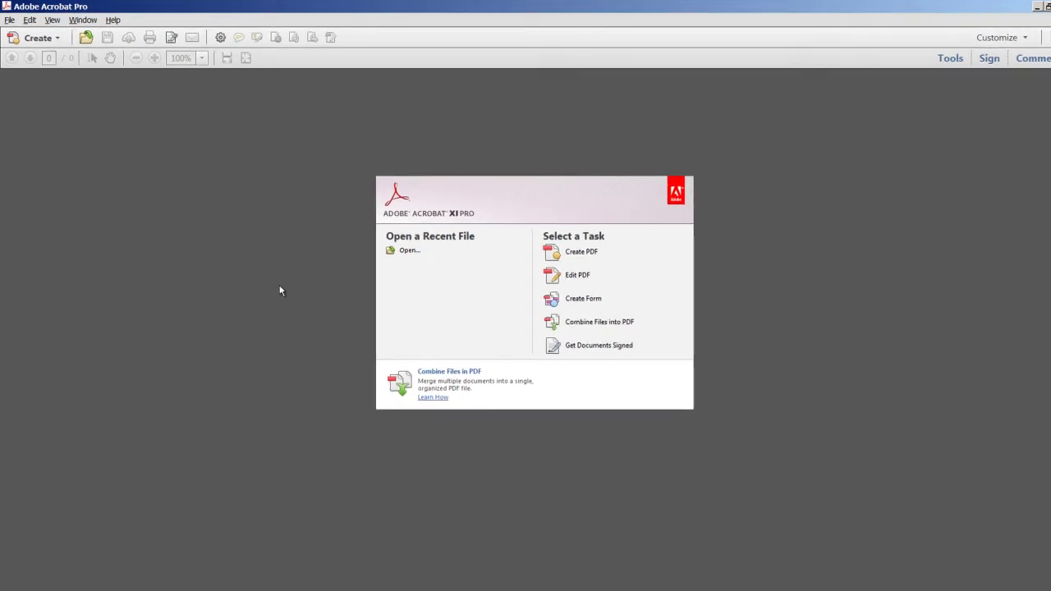
Step: Review the file formats supported for creating a PDF from a file, without choosing a file
{"action": "key", "text": "alt+f"}
{"action": "key", "text": "Down"}
{"action": "key", "text": "Right"}
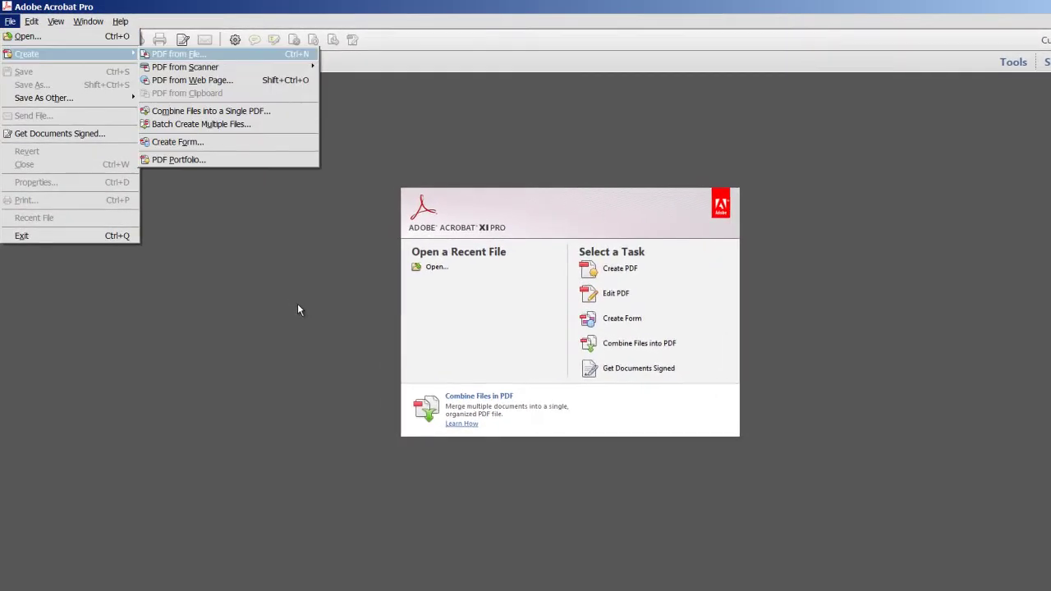
{"action": "left_click", "coordinate": [267, 54]}
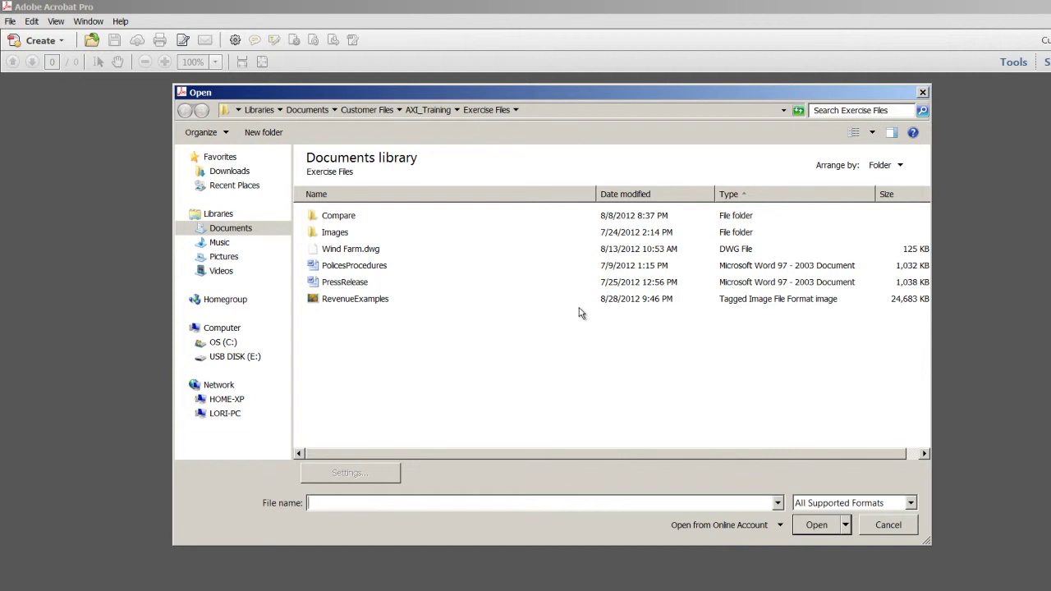
{"action": "left_click", "coordinate": [910, 502]}
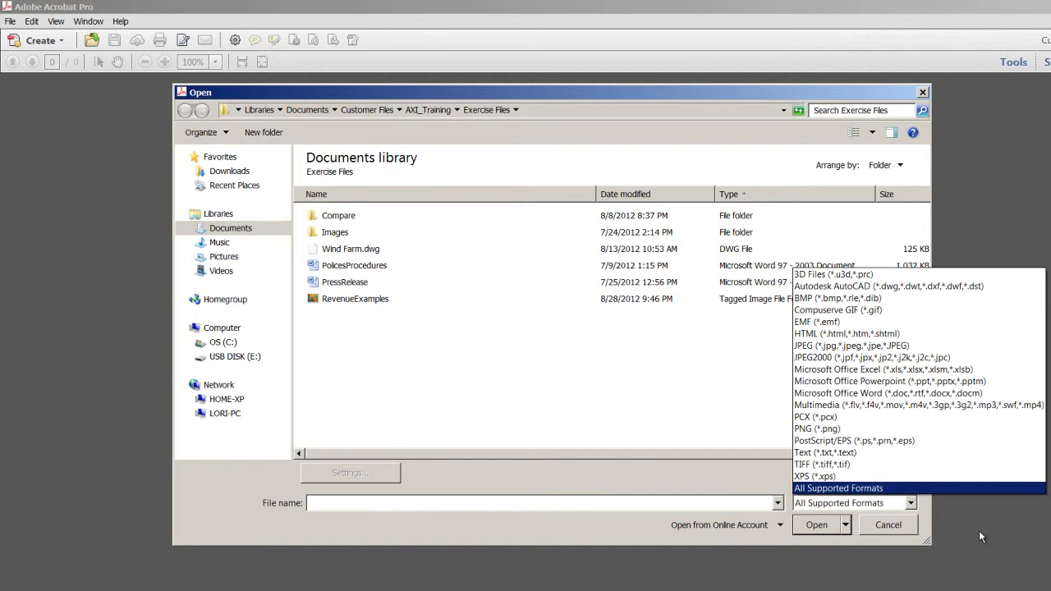
{"action": "left_click", "coordinate": [999, 543]}
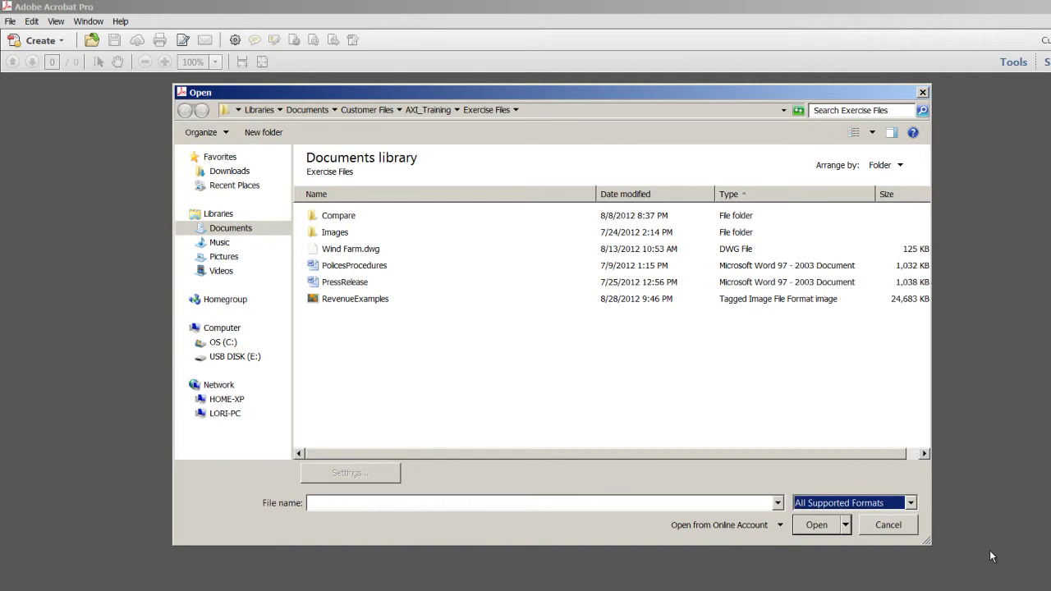
{"action": "left_click", "coordinate": [902, 530]}
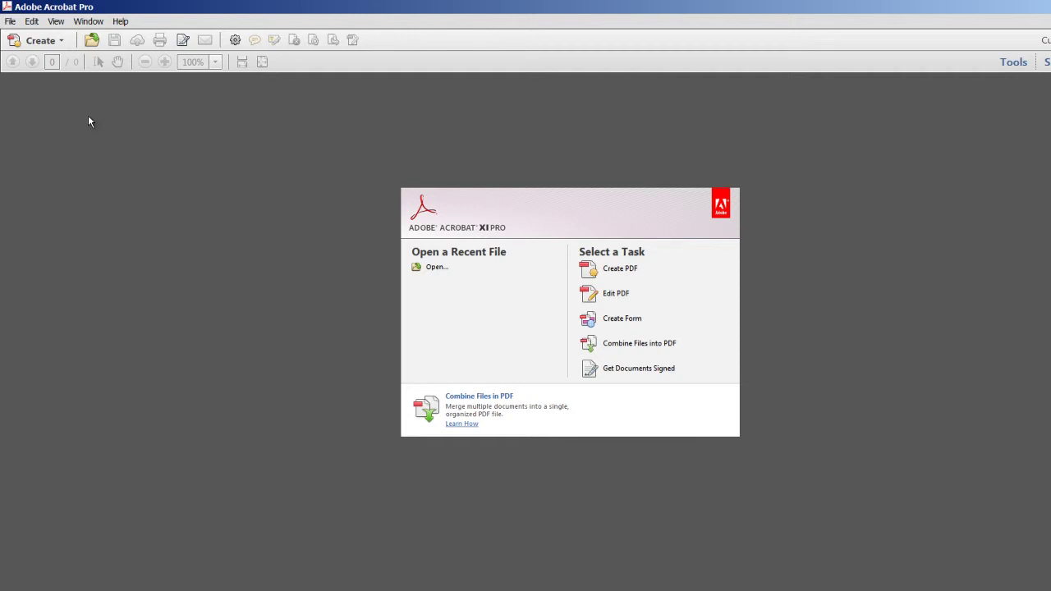
Step: Check the supported source formats again through the alternative ways of creating a PDF from a file, including the Create PDF task
{"action": "left_click", "coordinate": [61, 43]}
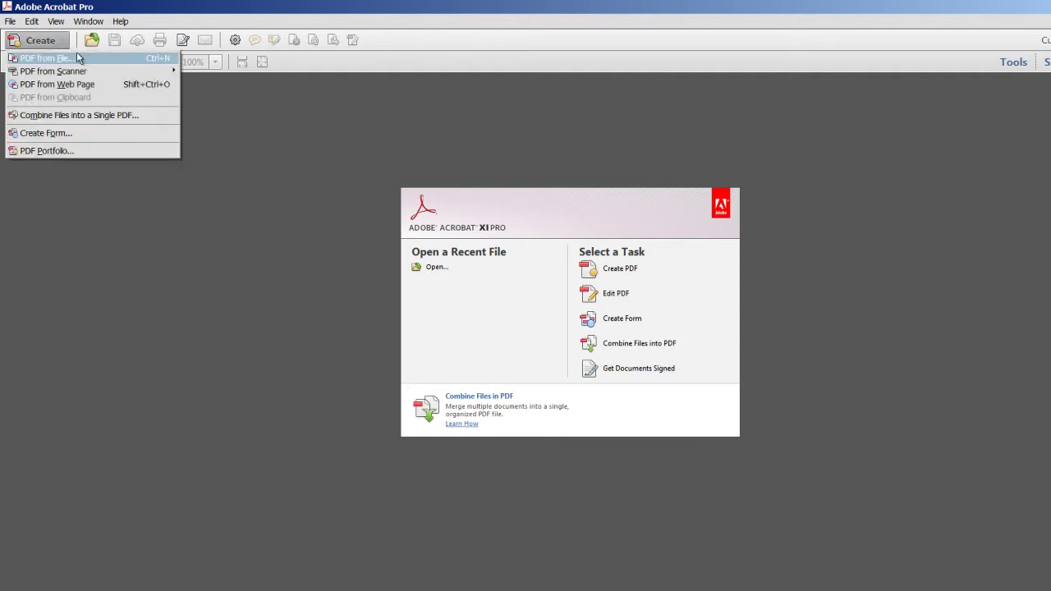
{"action": "left_click", "coordinate": [79, 58]}
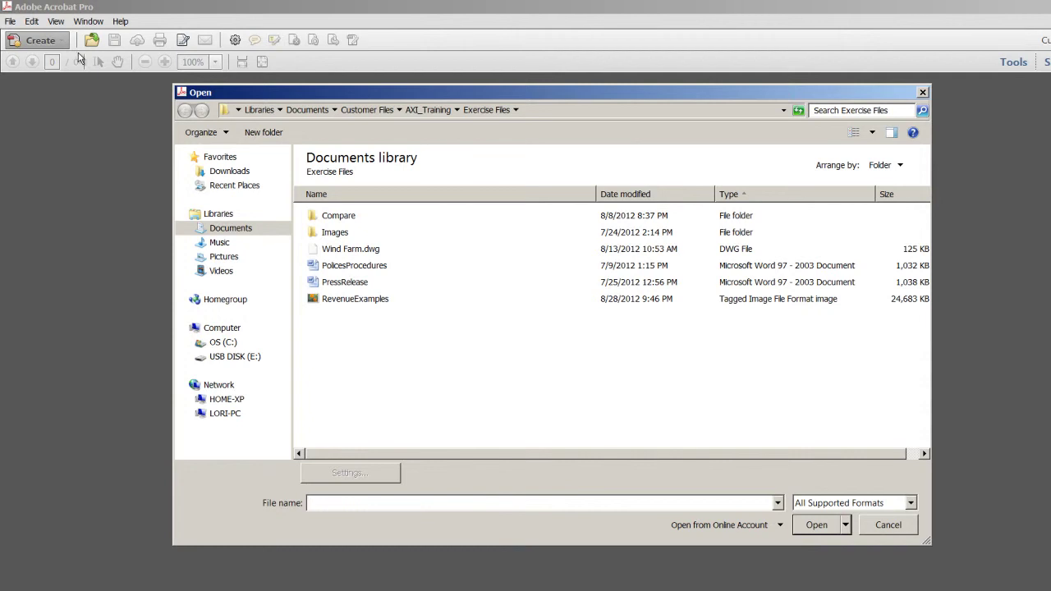
{"action": "left_click", "coordinate": [909, 503]}
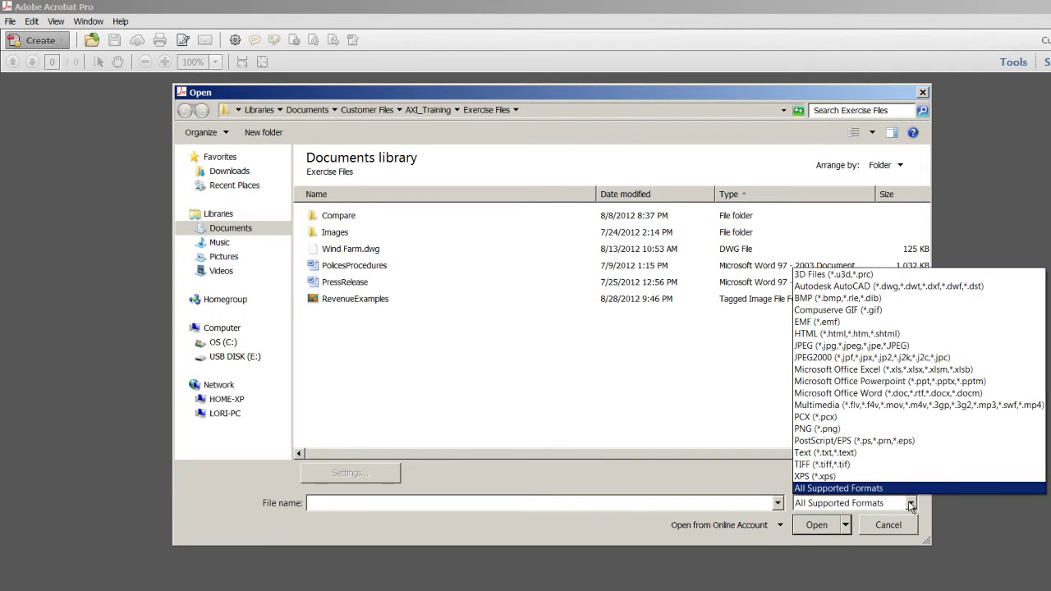
{"action": "left_click", "coordinate": [909, 503]}
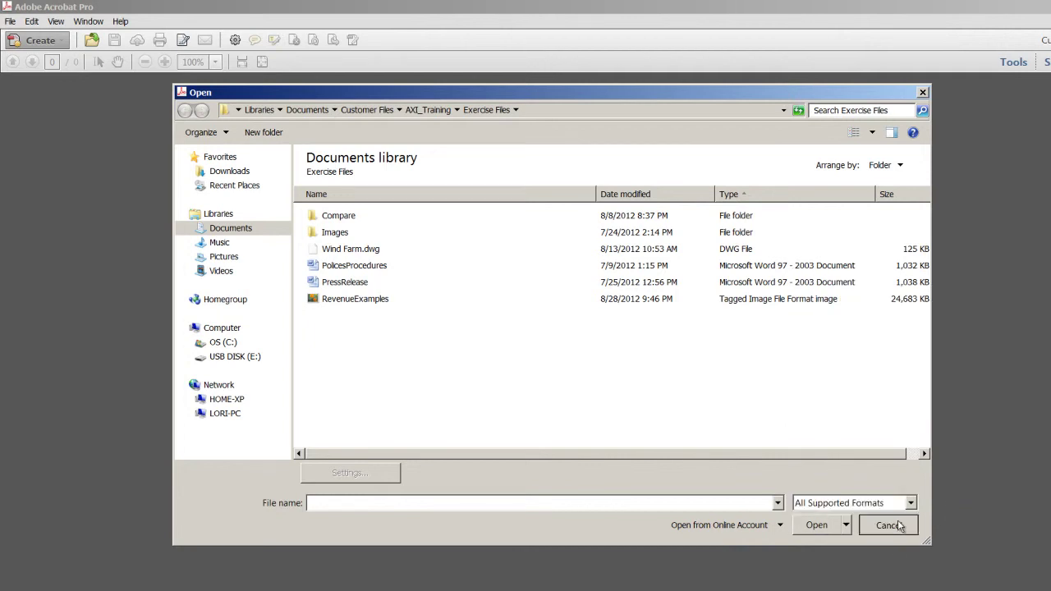
{"action": "left_click", "coordinate": [889, 525]}
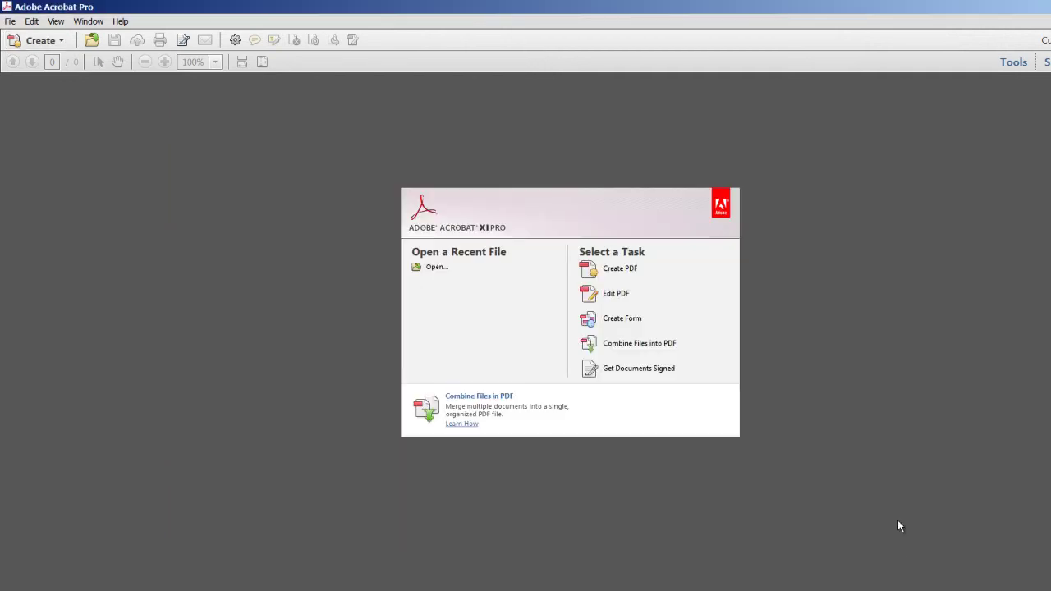
{"action": "left_click", "coordinate": [698, 280]}
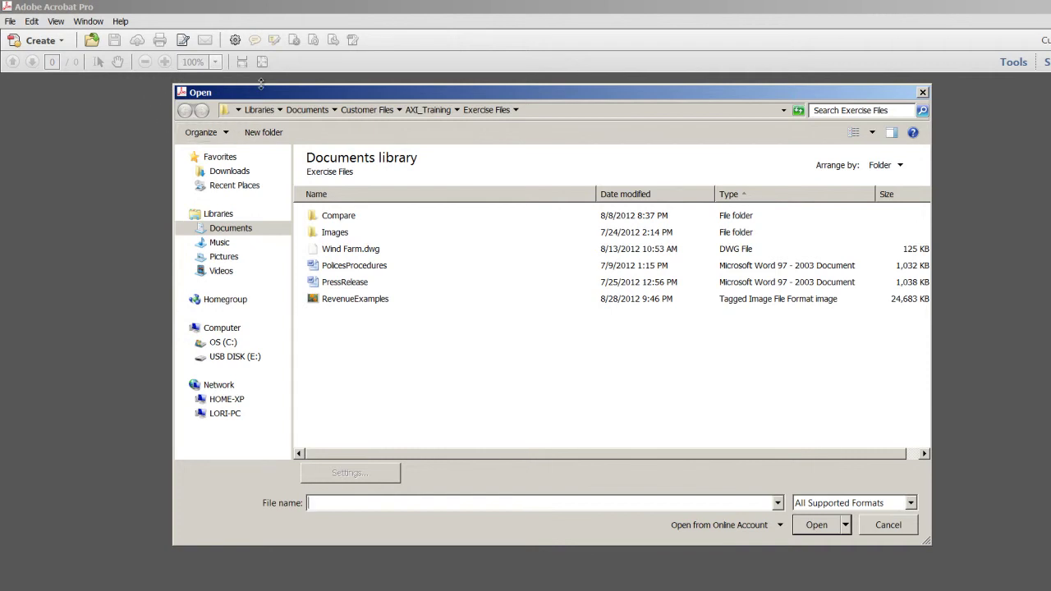
{"action": "left_click", "coordinate": [888, 525]}
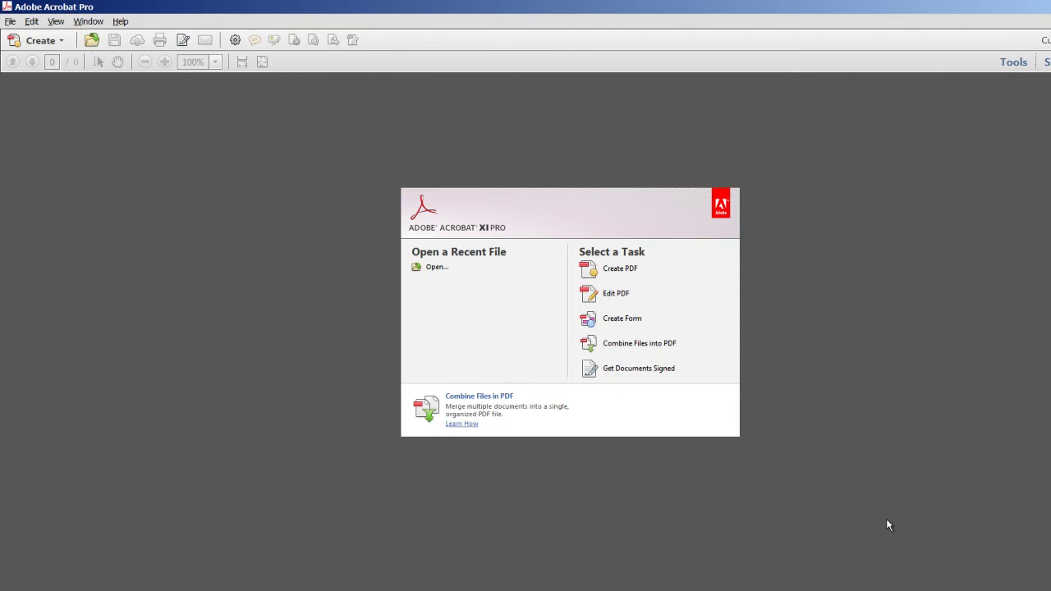
Step: Browse the Exercise Files folder for opening with all file types shown, looking at the Word documents and the RevenueExamples TIFF
{"action": "key", "text": "alt+f"}
{"action": "key", "text": "Return"}
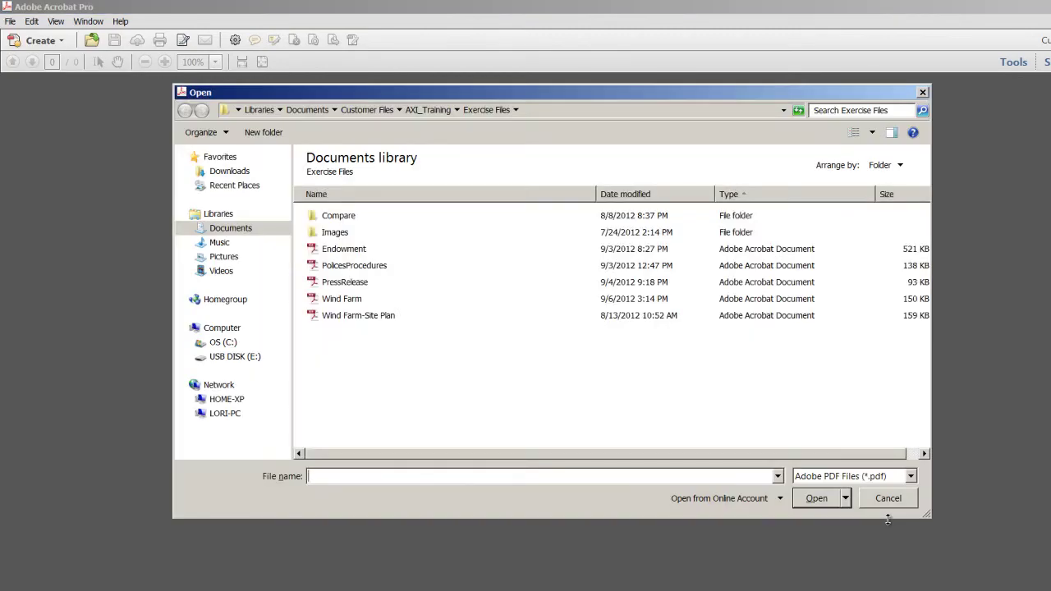
{"action": "left_click", "coordinate": [911, 476]}
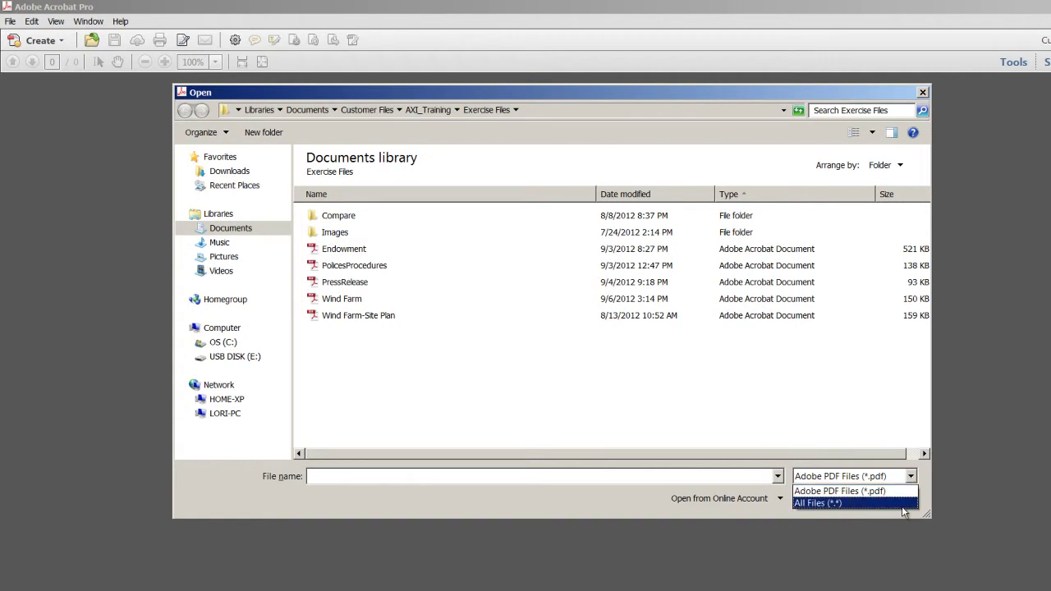
{"action": "left_click", "coordinate": [903, 502]}
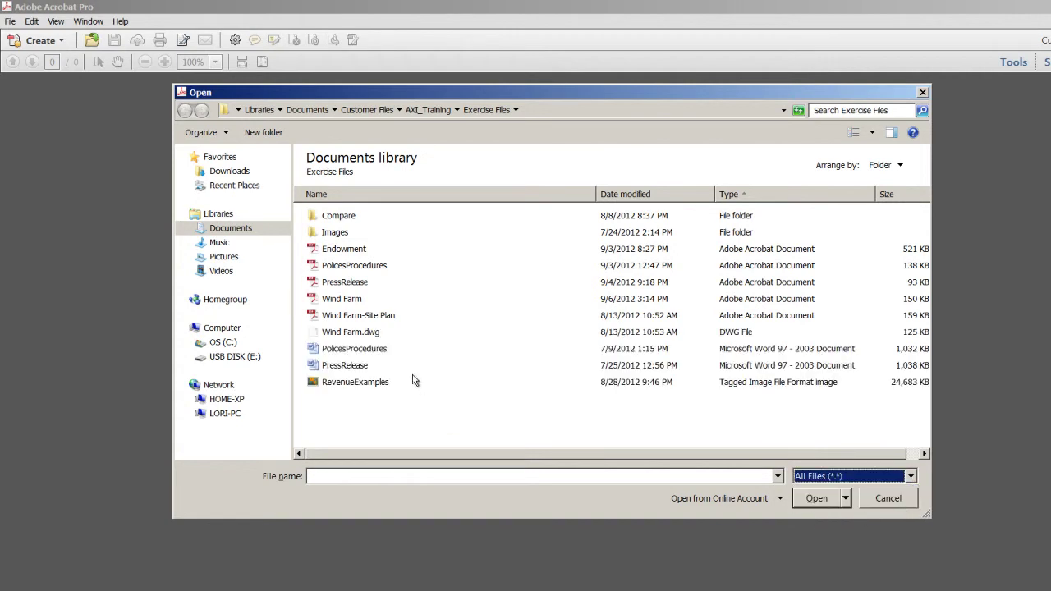
{"action": "left_click", "coordinate": [377, 350]}
{"action": "left_click", "coordinate": [365, 366]}
{"action": "left_click", "coordinate": [369, 383]}
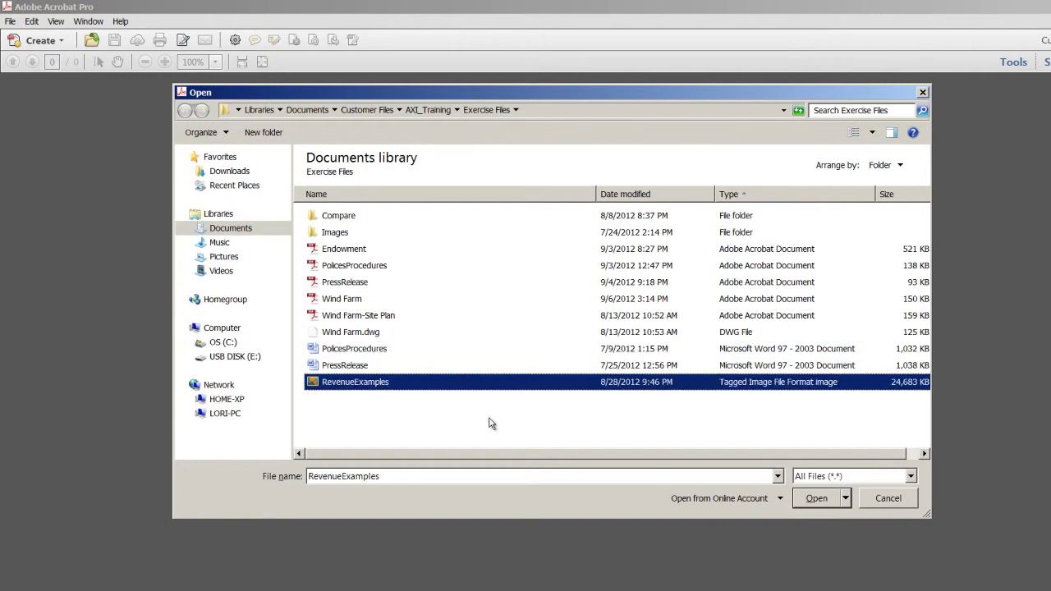
{"action": "left_click", "coordinate": [888, 499]}
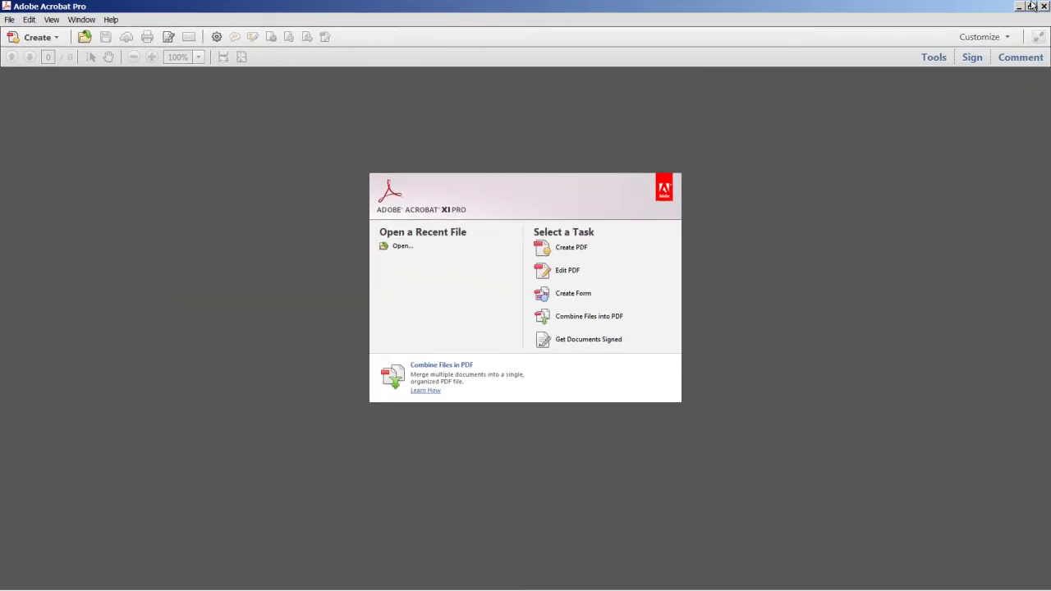
Step: Restore the window to a smaller size and convert the desktop's Financial Word document to PDF using the Adobe Acrobat XI Pro shortcut
{"action": "left_click", "coordinate": [1031, 6]}
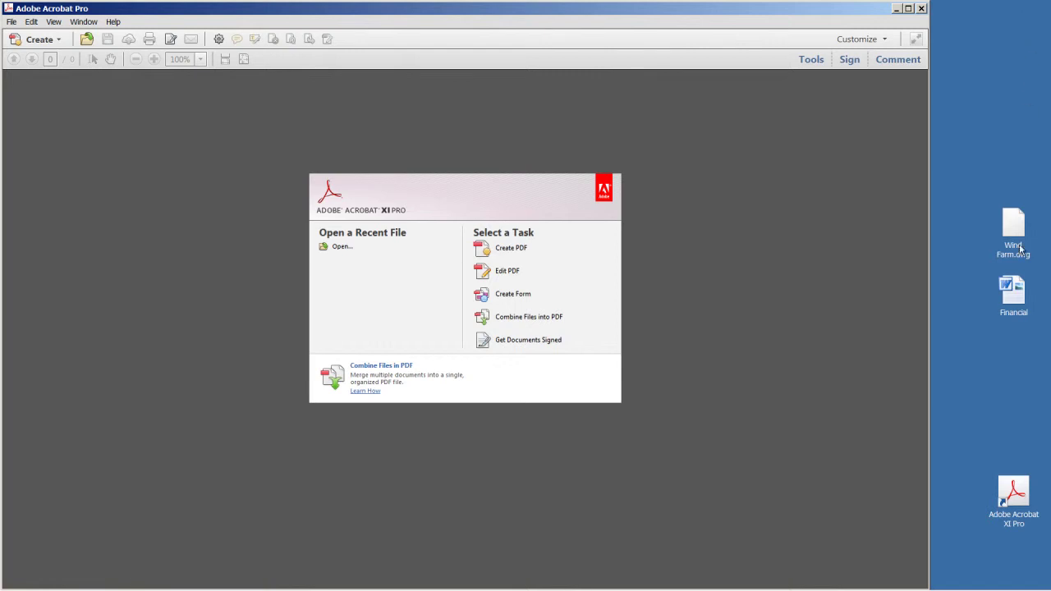
{"action": "left_click", "coordinate": [1020, 300]}
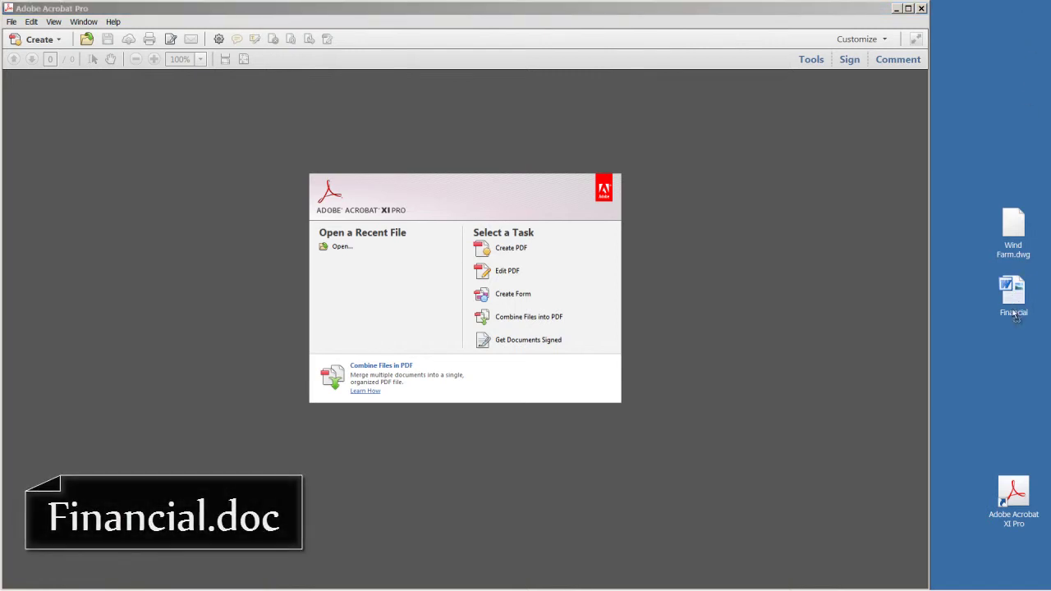
{"action": "left_click", "coordinate": [1015, 493]}
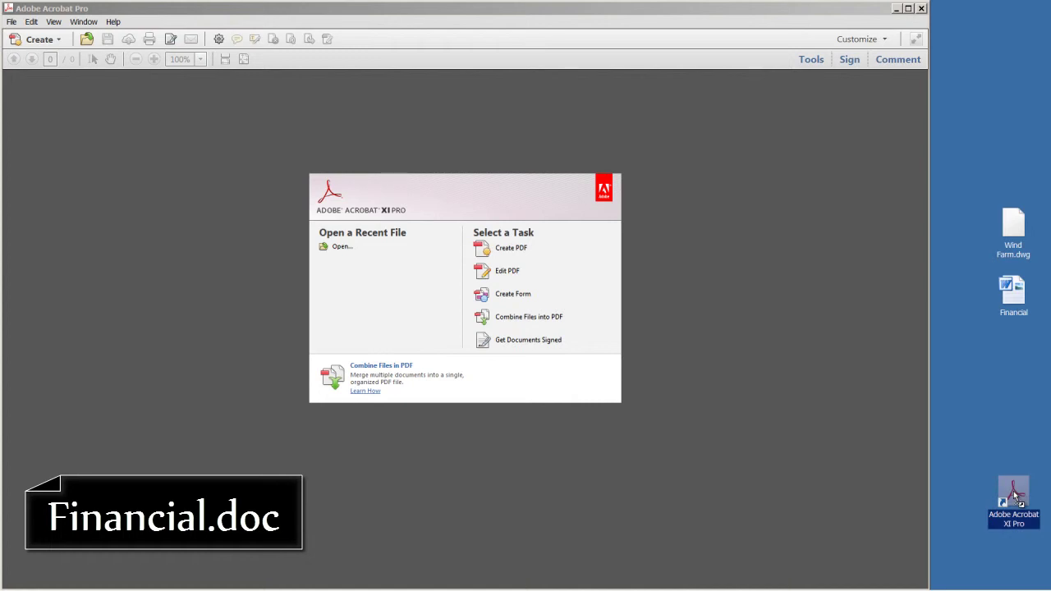
{"action": "left_click_drag", "start_coordinate": [1015, 492], "coordinate": [1015, 493]}
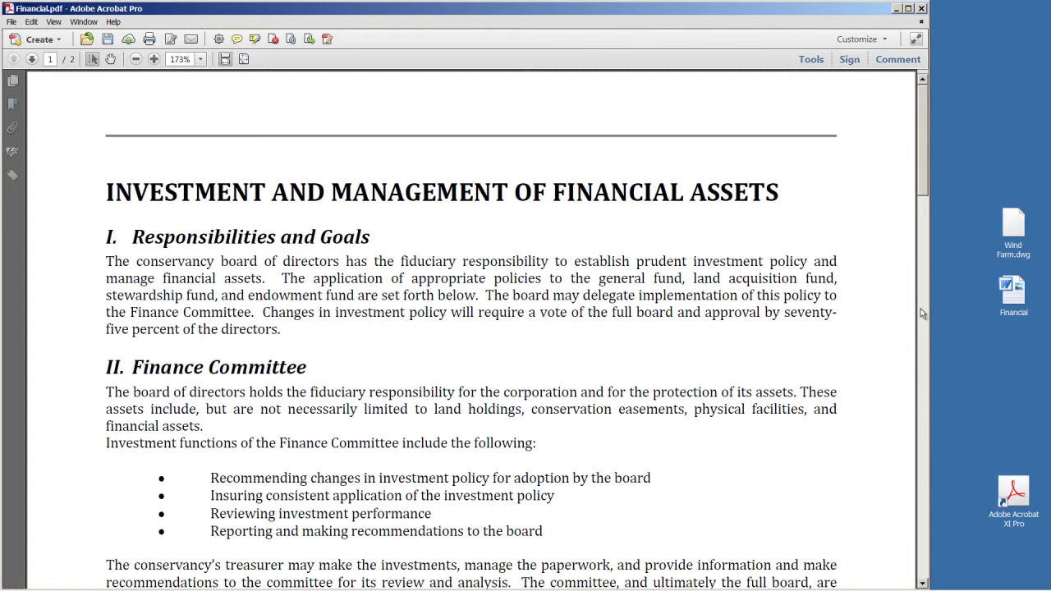
Step: Convert the desktop file Wind Farm.dwg to Adobe PDF and save it as Wind Farm in the Exercise Files folder
{"action": "left_click", "coordinate": [1013, 227]}
{"action": "left_click", "coordinate": [1012, 227]}
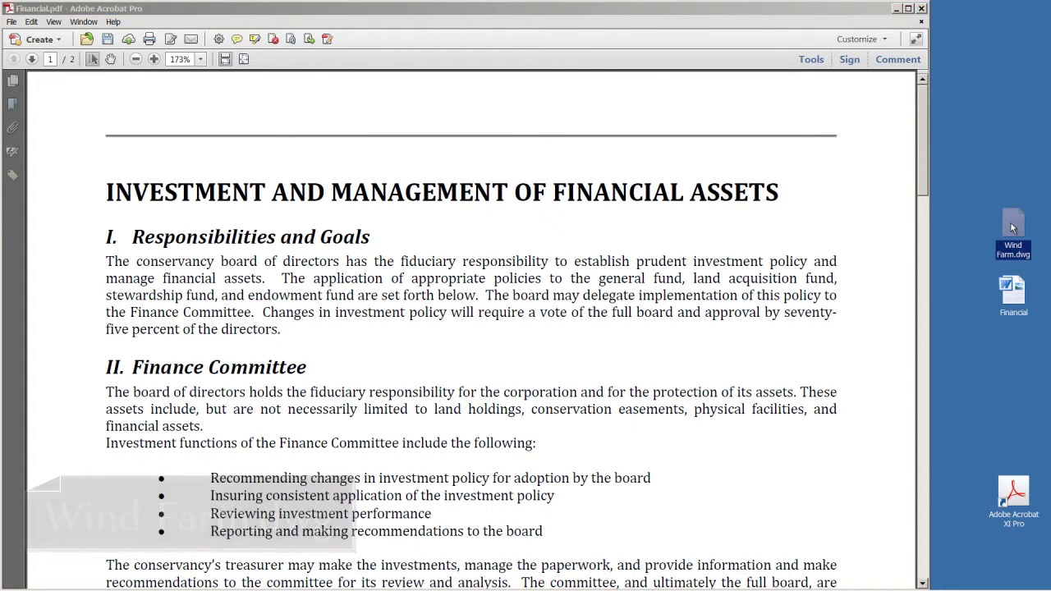
{"action": "right_click", "coordinate": [1010, 227]}
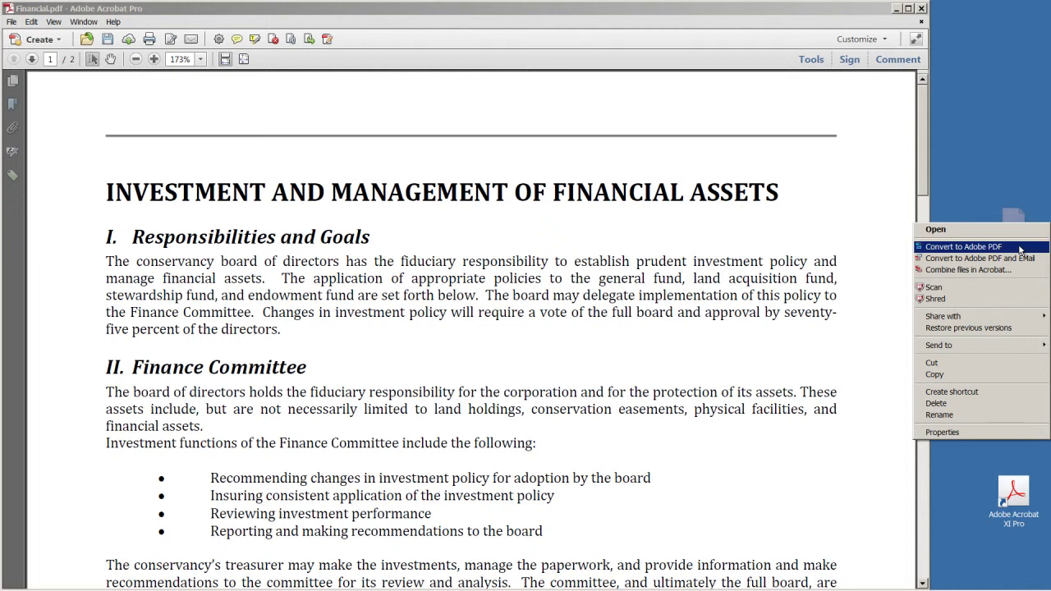
{"action": "left_click", "coordinate": [1020, 248]}
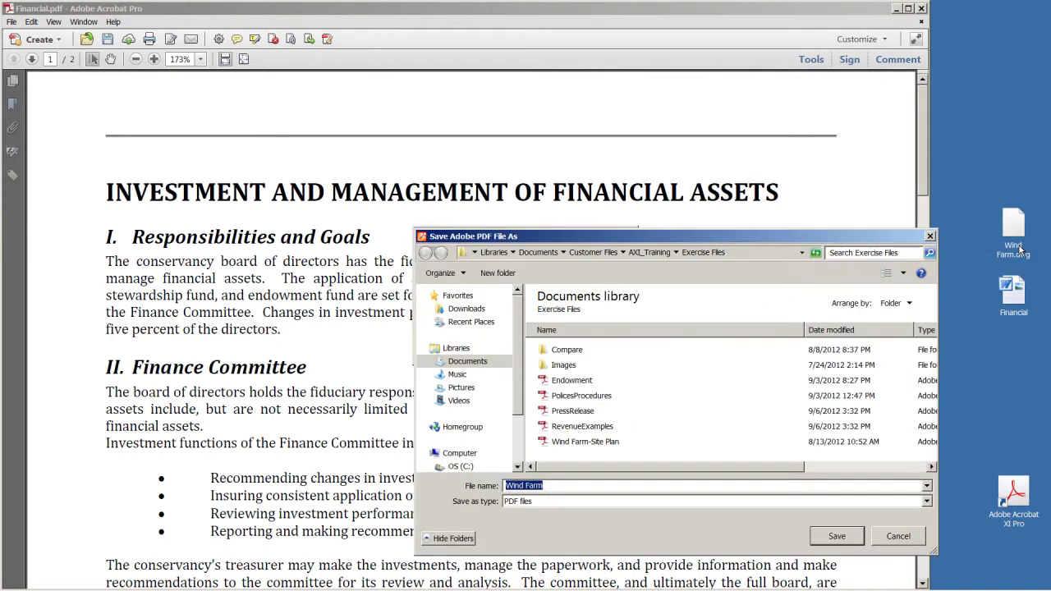
{"action": "left_click", "coordinate": [854, 541]}
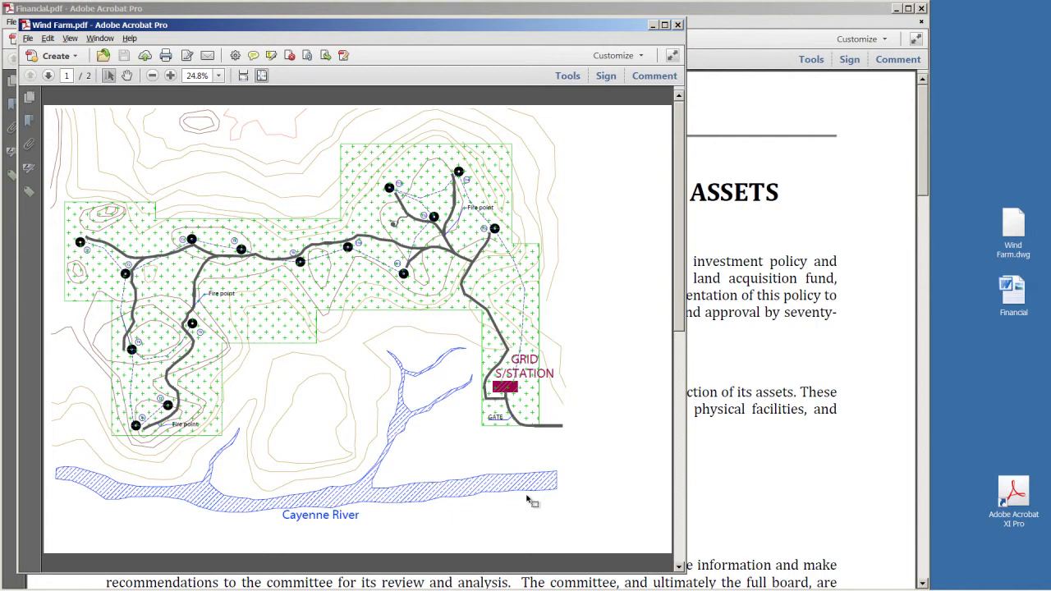
Step: Examine the Convert To PDF preferences for the Compuserve GIF, EMF, HTML, JPEG and JPEG2000 formats
{"action": "key", "text": "alt+e"}
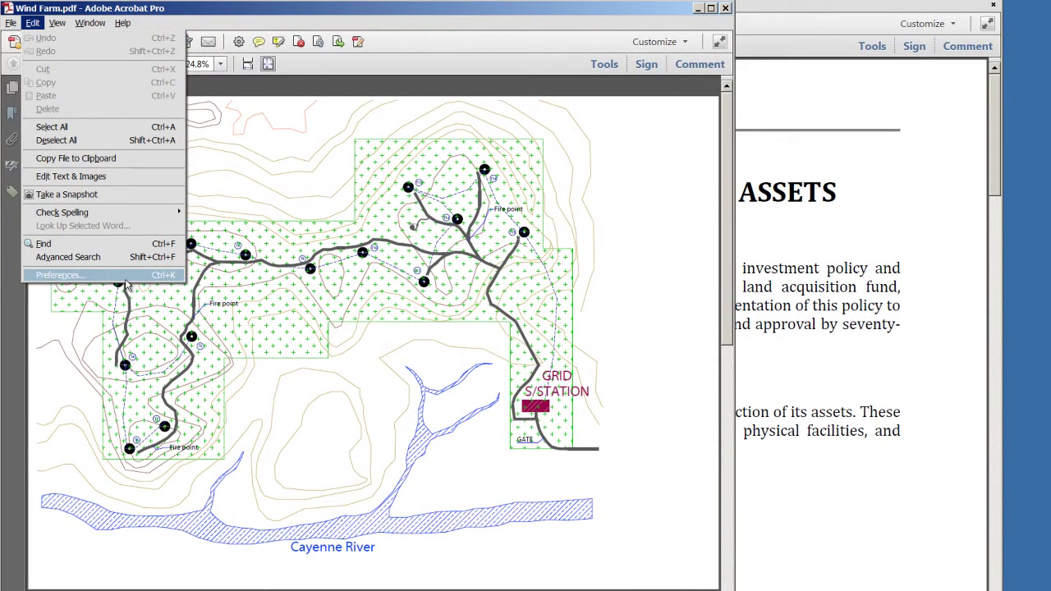
{"action": "left_click", "coordinate": [126, 278]}
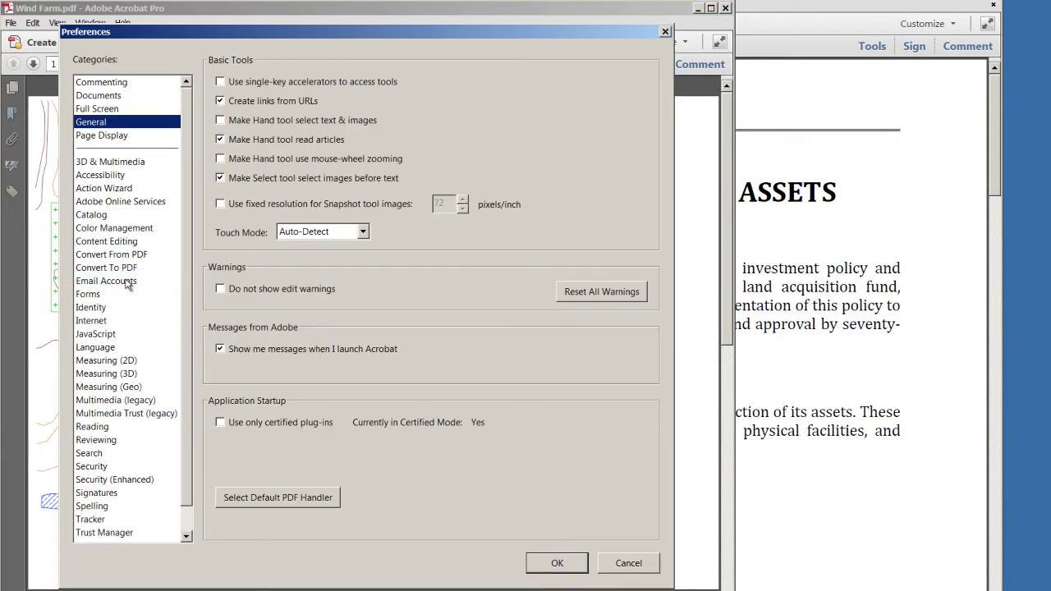
{"action": "left_click", "coordinate": [144, 272]}
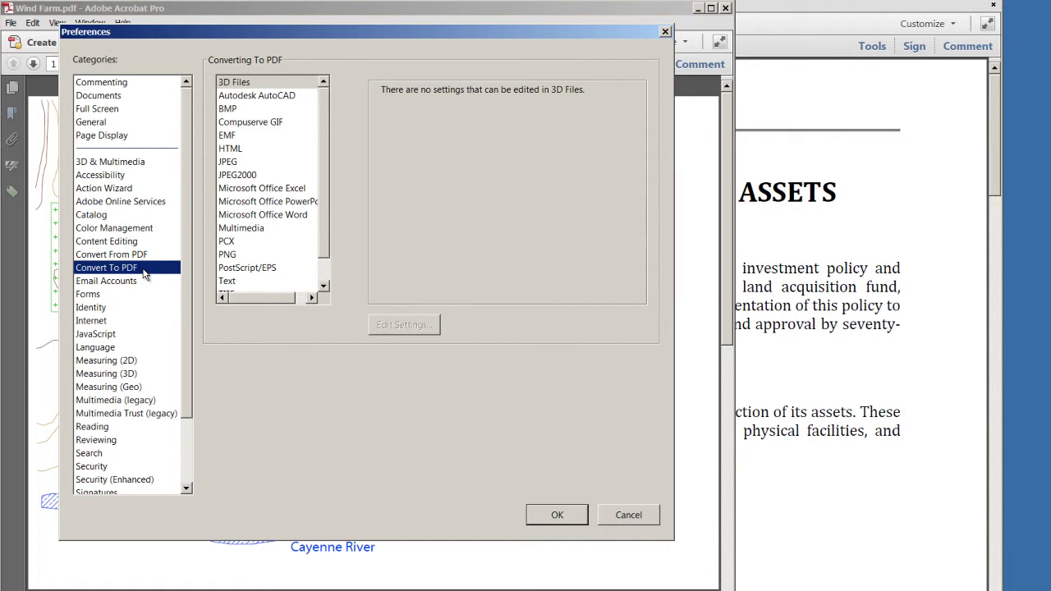
{"action": "mouse_move", "coordinate": [324, 113]}
{"action": "left_mouse_down"}
{"action": "mouse_move", "coordinate": [319, 141]}
{"action": "mouse_move", "coordinate": [321, 124]}
{"action": "left_mouse_up"}
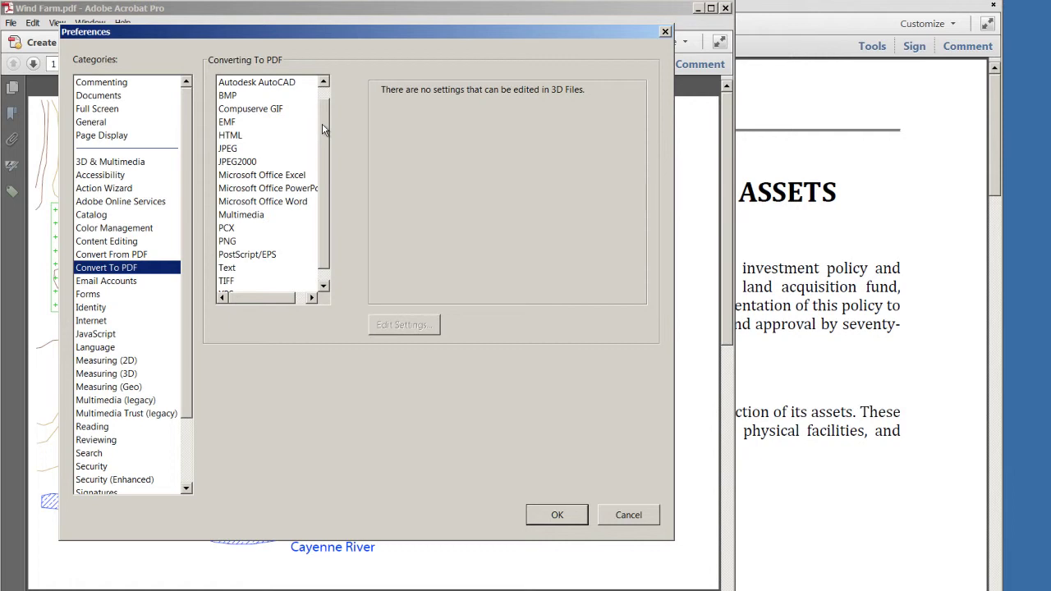
{"action": "left_click", "coordinate": [291, 109]}
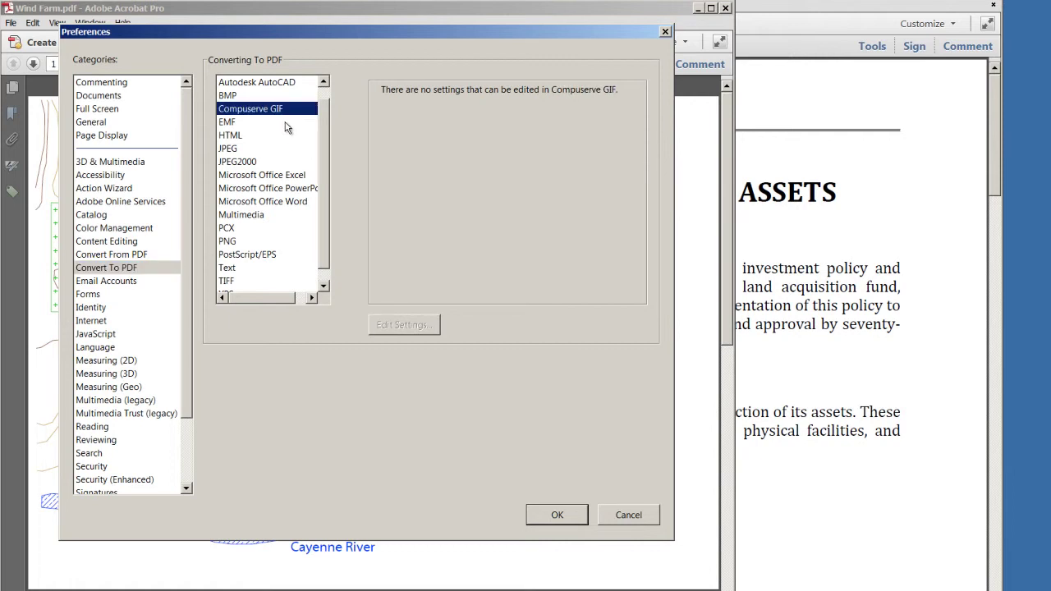
{"action": "left_click", "coordinate": [286, 123]}
{"action": "key", "text": "Down"}
{"action": "key", "text": "Down"}
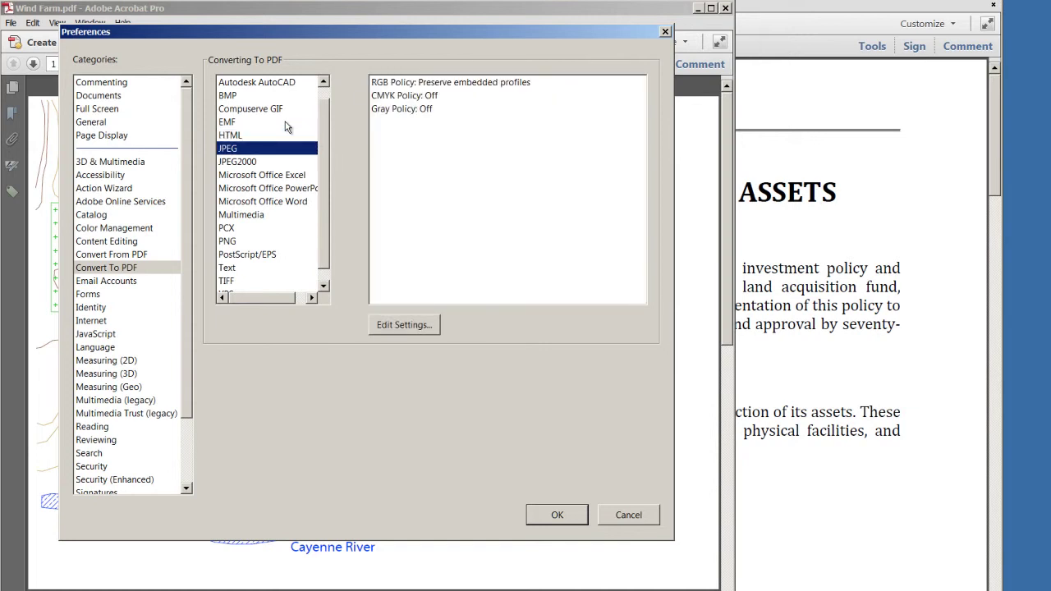
{"action": "key", "text": "Down"}
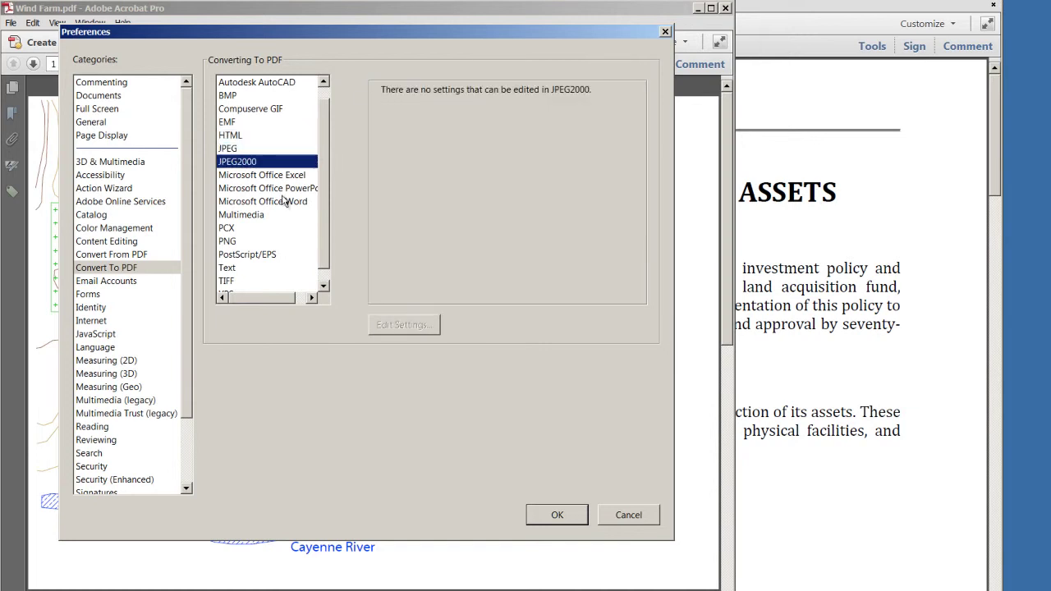
Step: Enable Scan Optimization and OCR in the TIFF conversion settings, and leave the preferences without saving
{"action": "left_click", "coordinate": [266, 281]}
{"action": "left_click", "coordinate": [404, 325]}
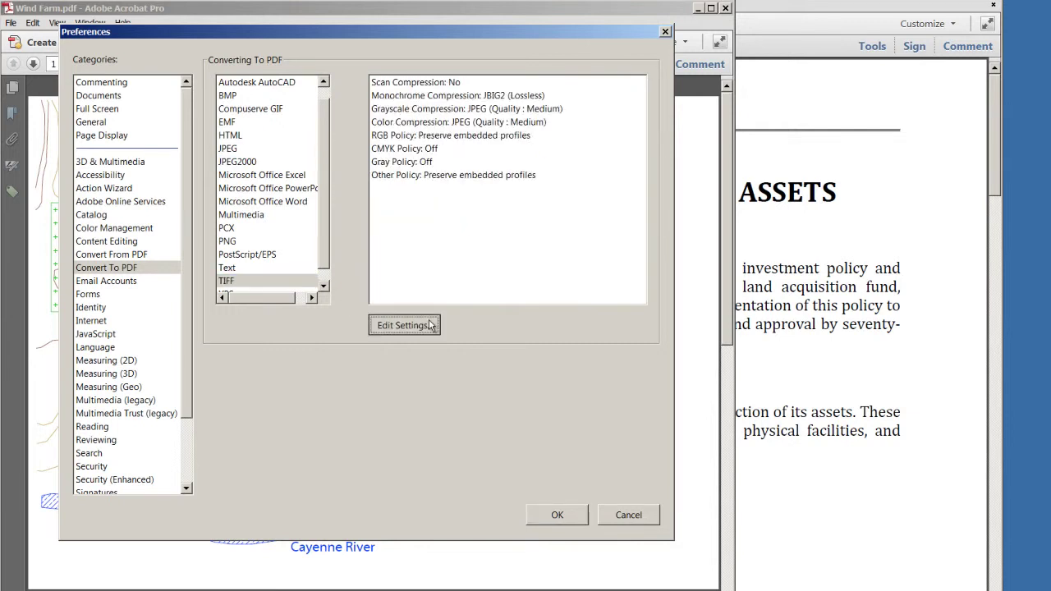
{"action": "left_click", "coordinate": [431, 326]}
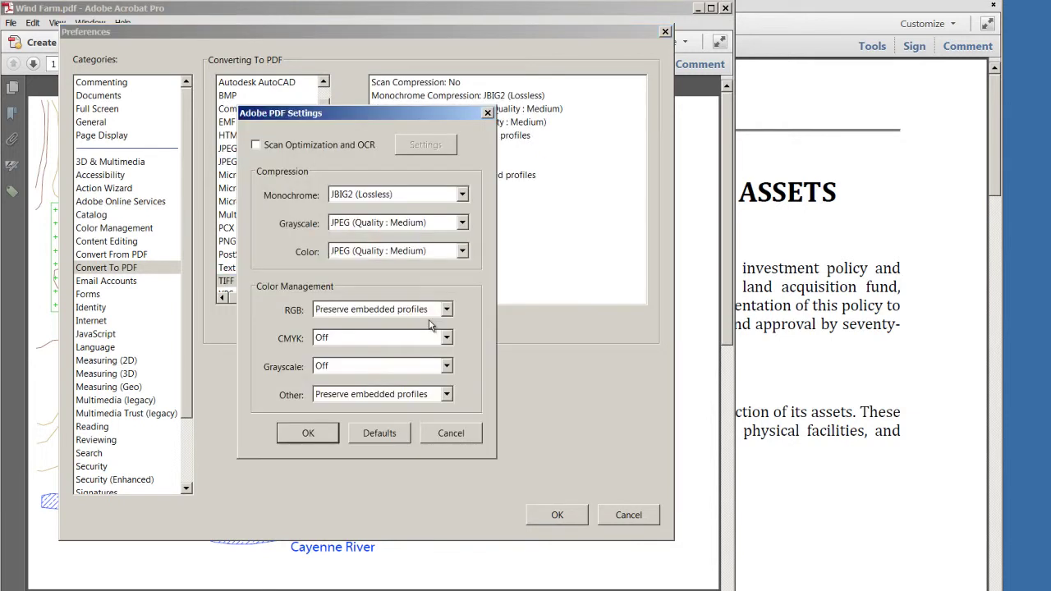
{"action": "left_click", "coordinate": [358, 149]}
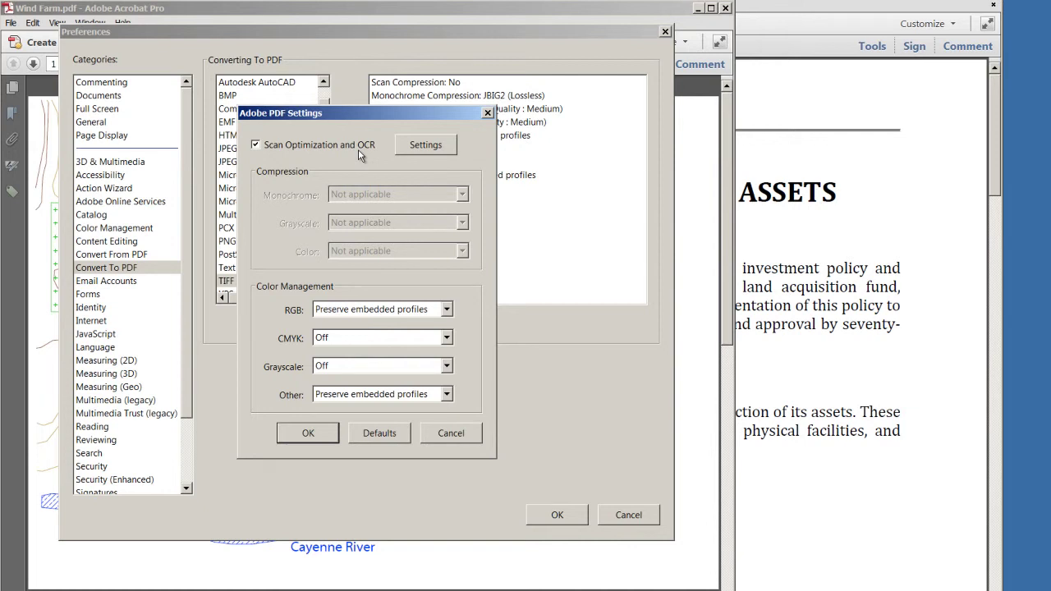
{"action": "left_click", "coordinate": [320, 437]}
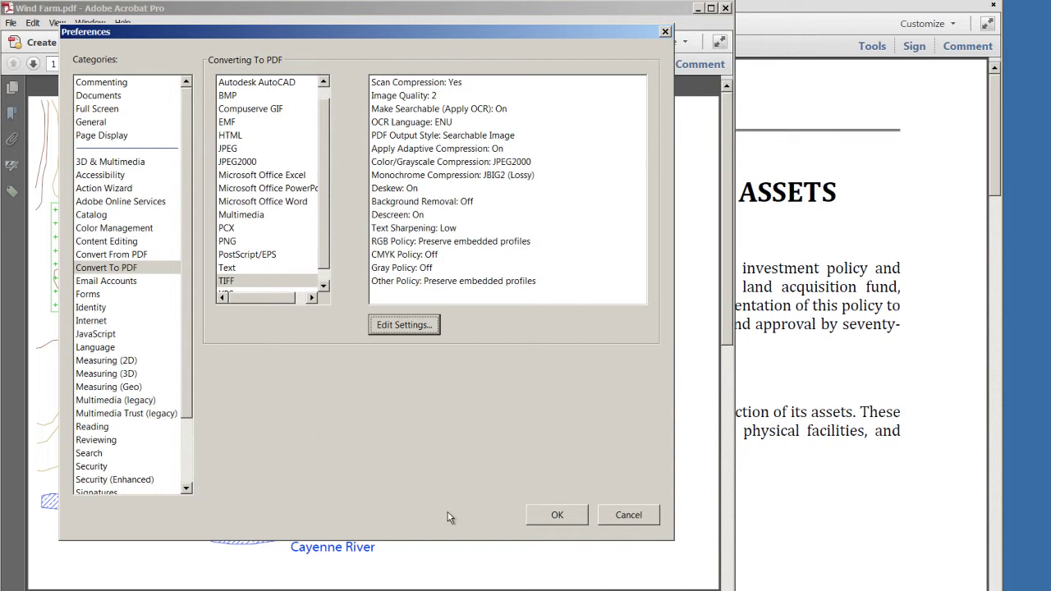
{"action": "left_click", "coordinate": [624, 518]}
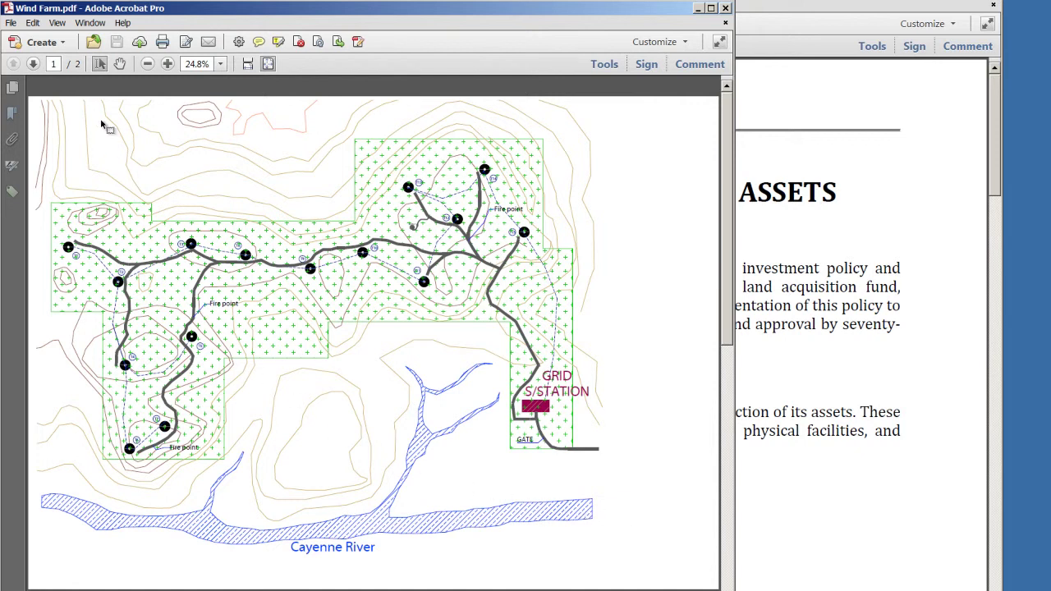
{"action": "left_click", "coordinate": [70, 47]}
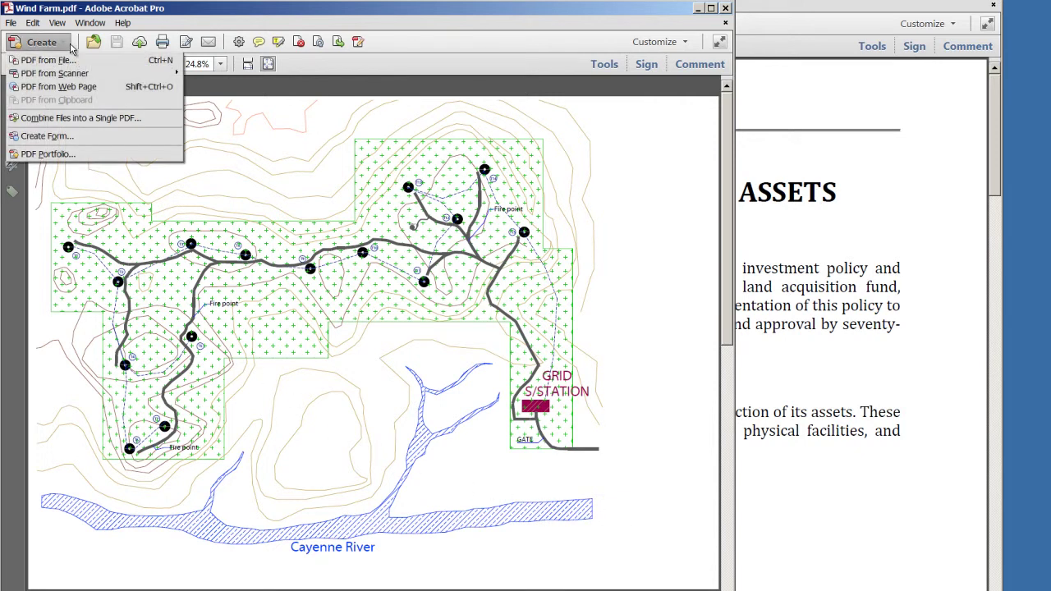
{"action": "mouse_move", "coordinate": [106, 74]}
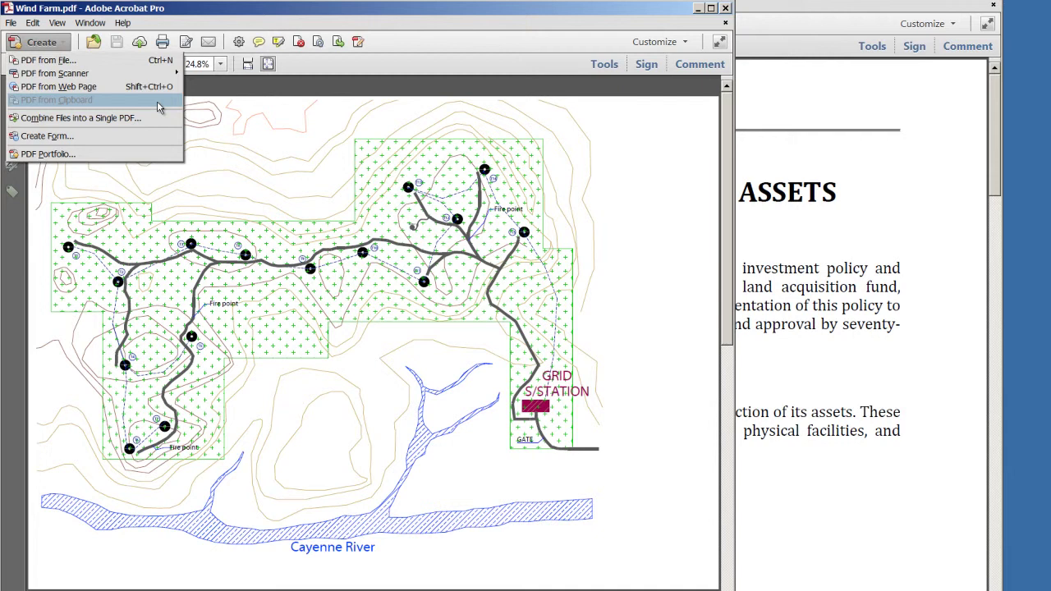
{"action": "left_click", "coordinate": [265, 145]}
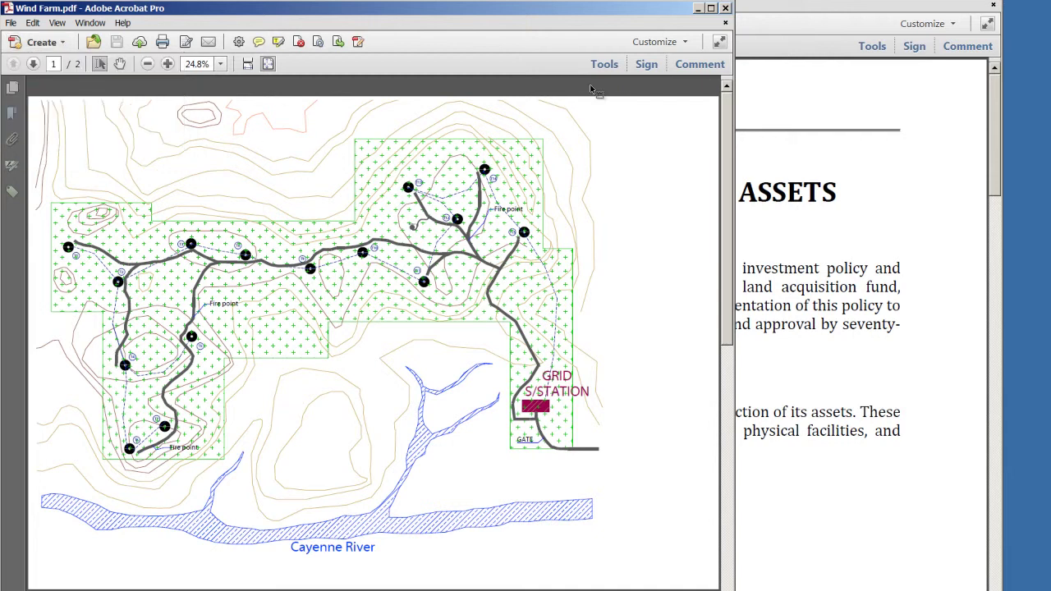
Step: Close Wind Farm.pdf and create a new PDF from the screenshot on the clipboard
{"action": "left_click", "coordinate": [726, 23]}
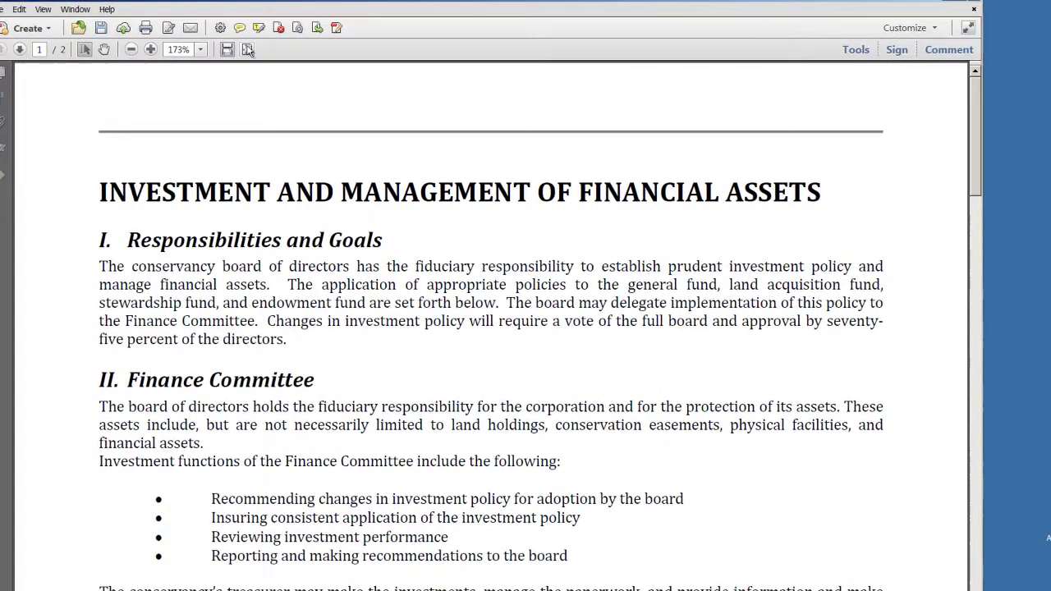
{"action": "left_click", "coordinate": [247, 50]}
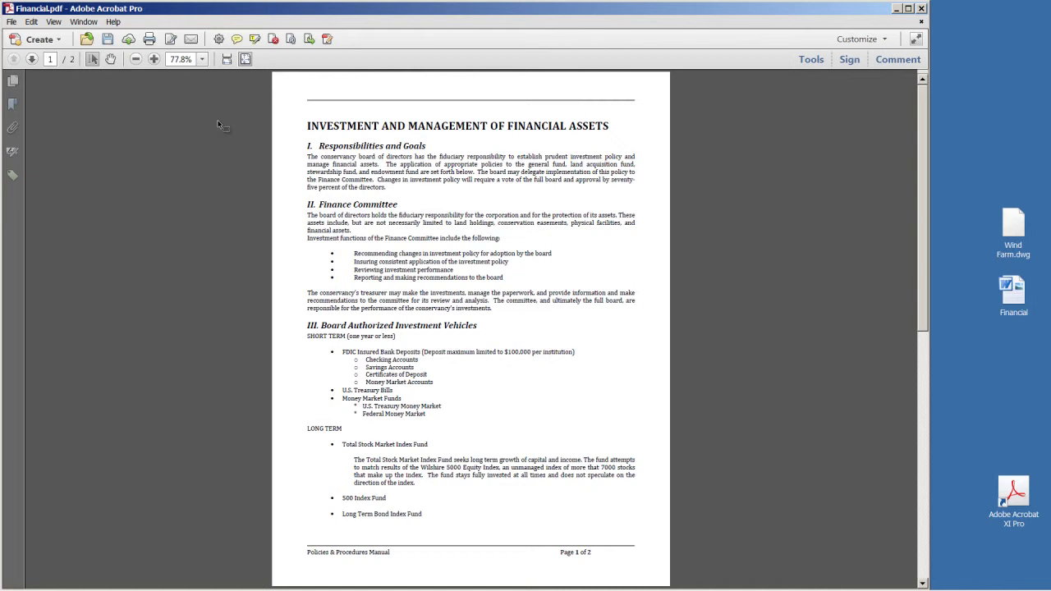
{"action": "key", "text": "alt+f"}
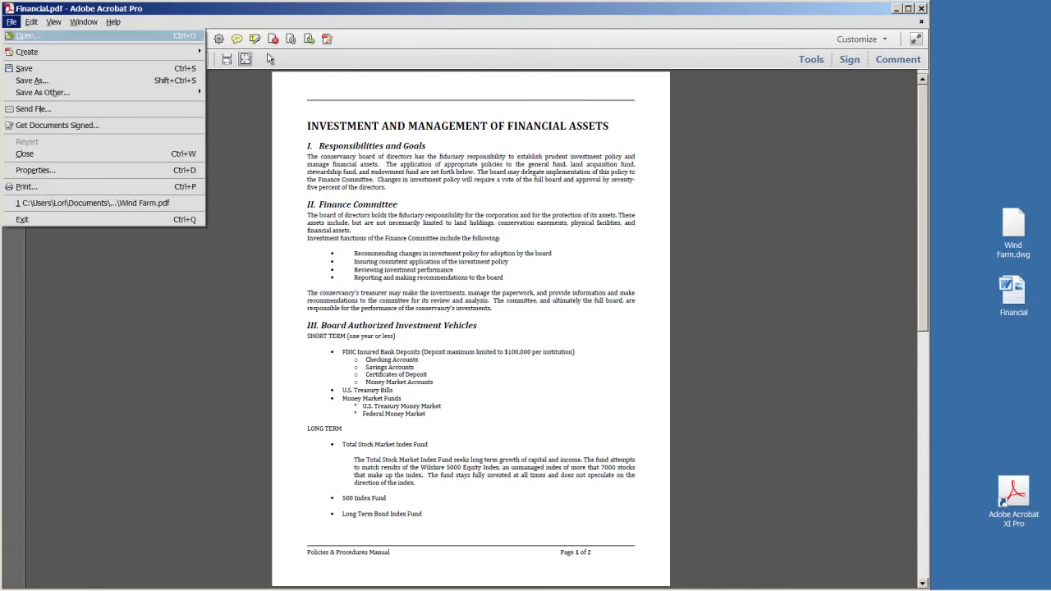
{"action": "key", "text": "Right"}
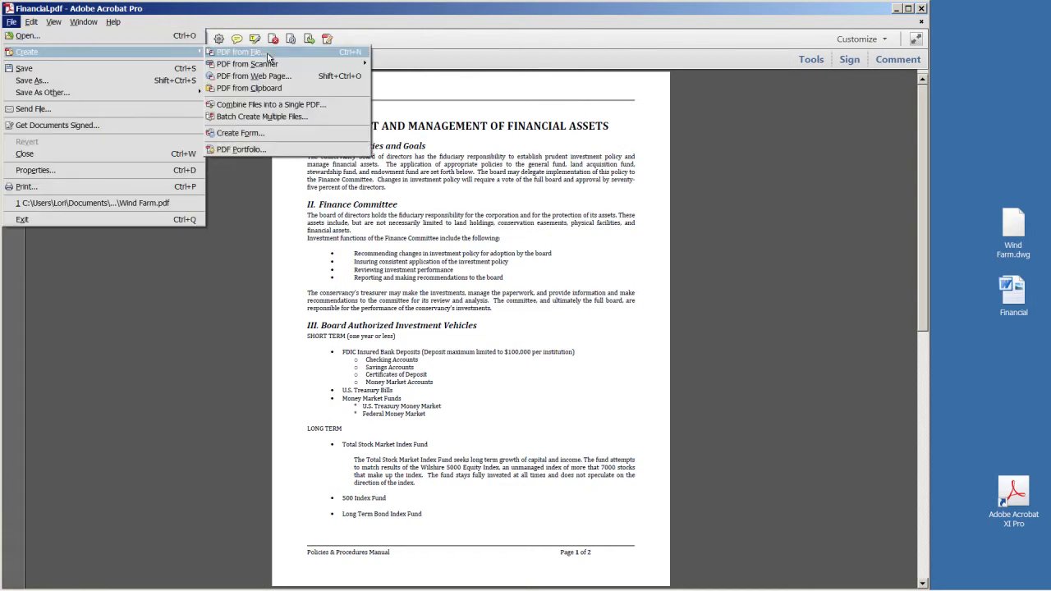
{"action": "left_click", "coordinate": [299, 88]}
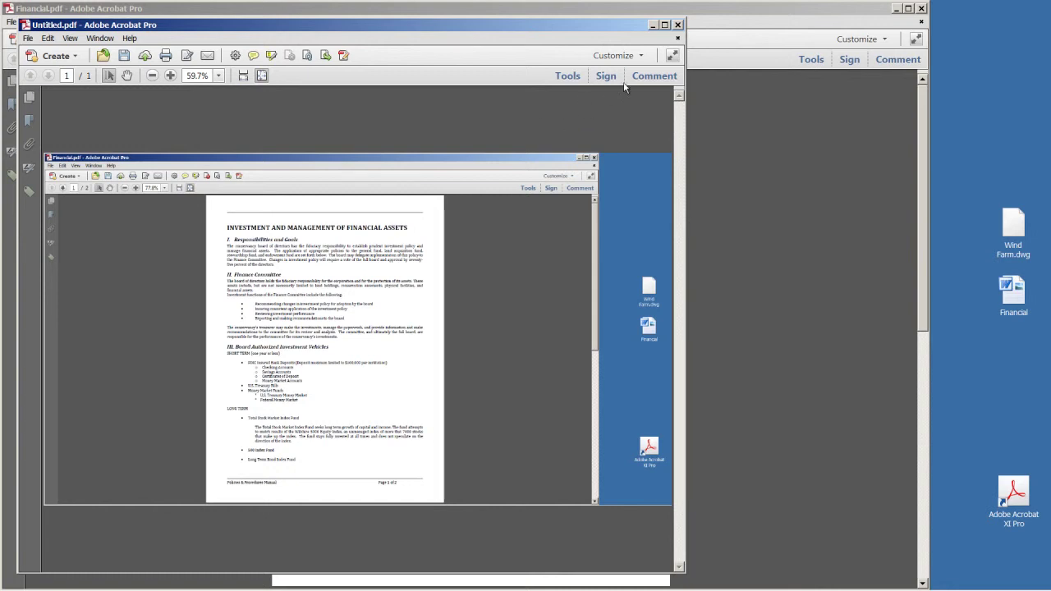
Step: Close the clipboard PDF and Financial.pdf without saving either of them
{"action": "left_click", "coordinate": [676, 38]}
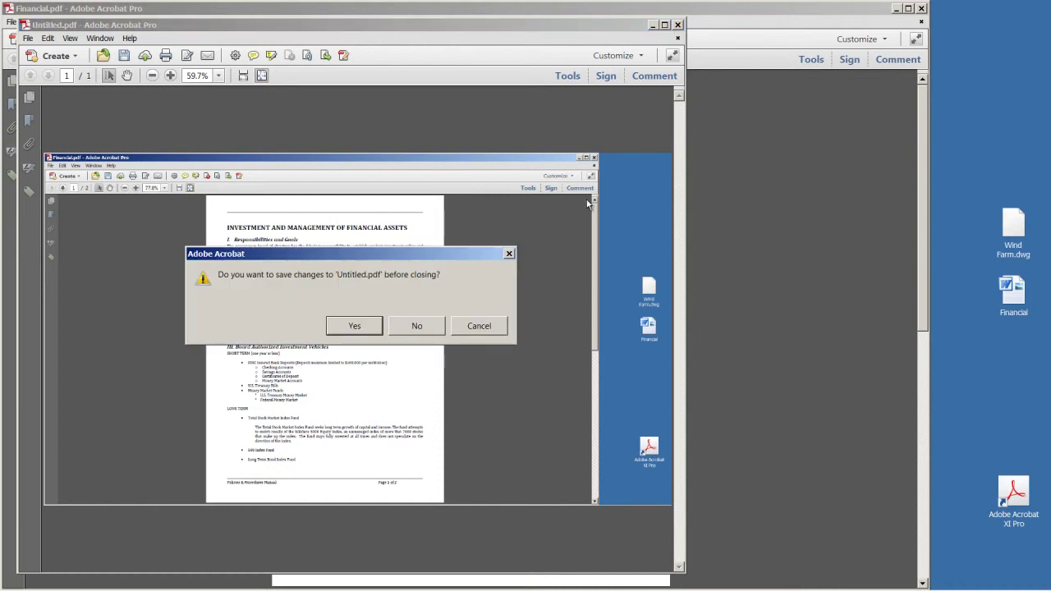
{"action": "left_click", "coordinate": [424, 331]}
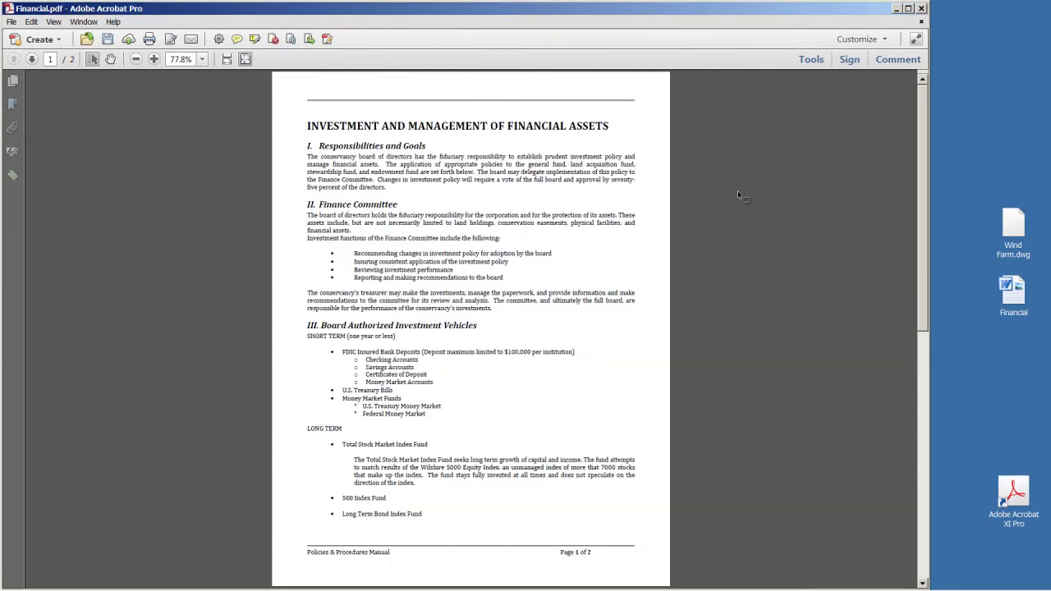
{"action": "left_click", "coordinate": [920, 21]}
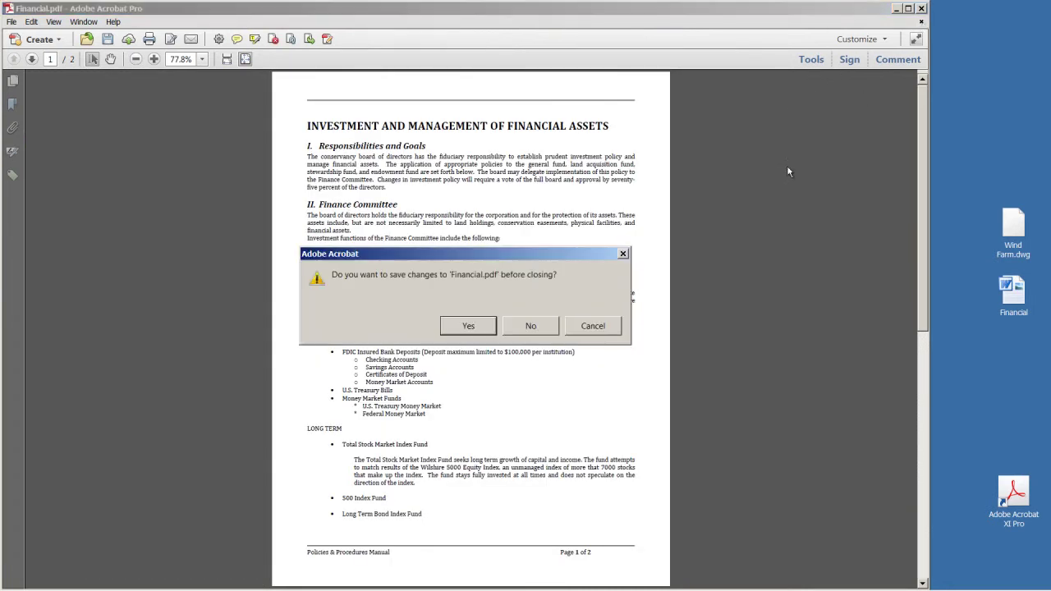
{"action": "left_click", "coordinate": [531, 327]}
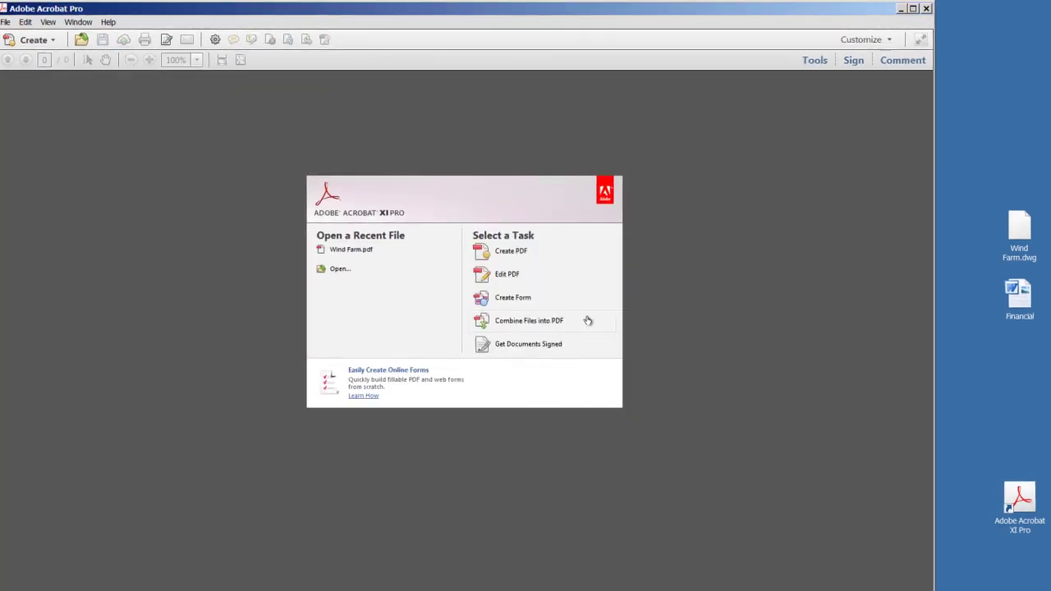
Step: Create a new PDF by inserting a blank page with the Pages tools, and fit the full page in view
{"action": "left_click", "coordinate": [809, 62]}
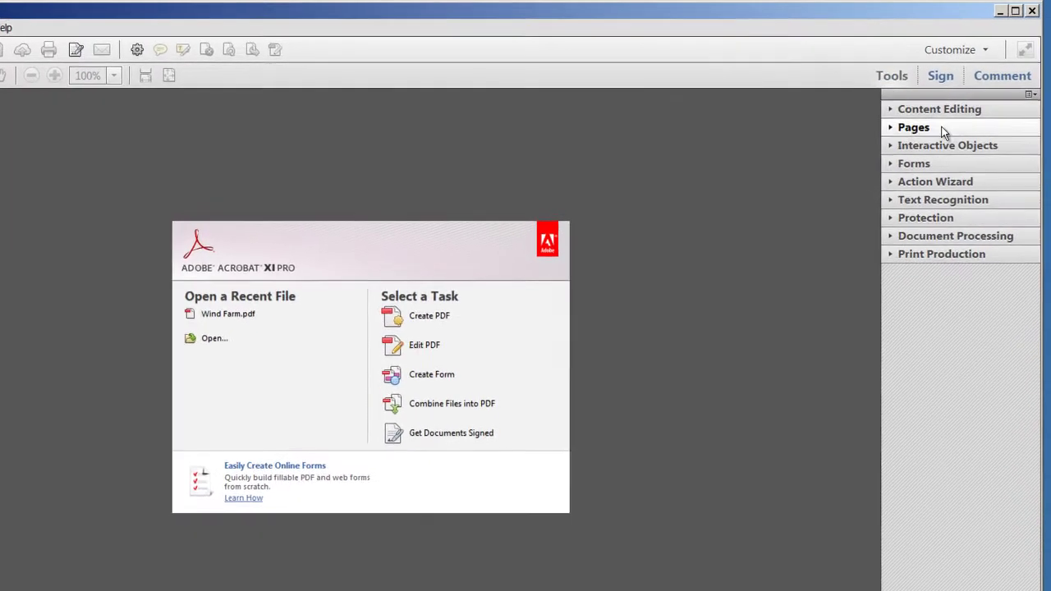
{"action": "left_click", "coordinate": [923, 121]}
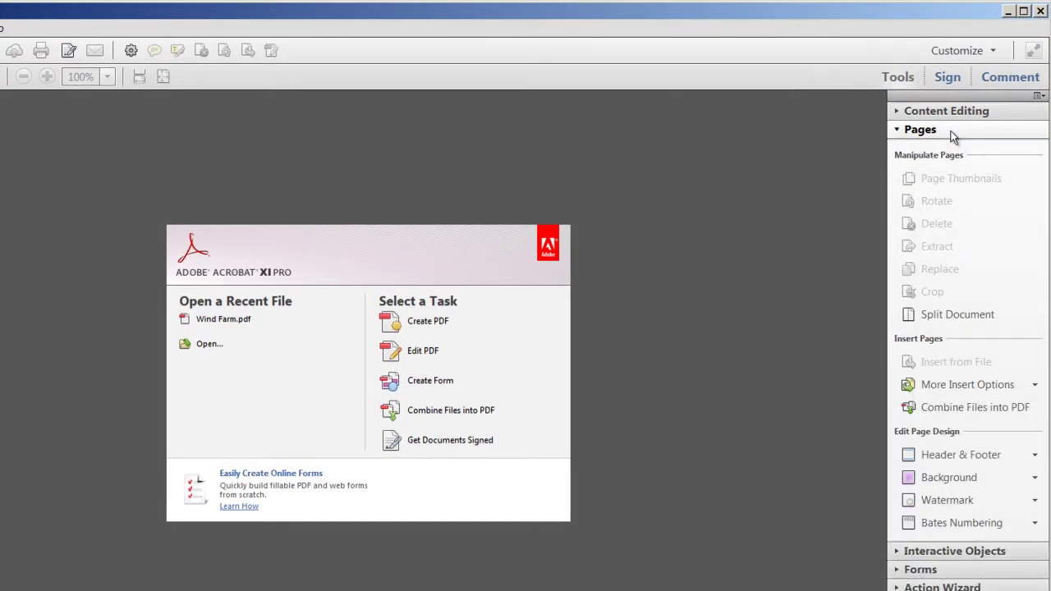
{"action": "left_click", "coordinate": [1025, 392]}
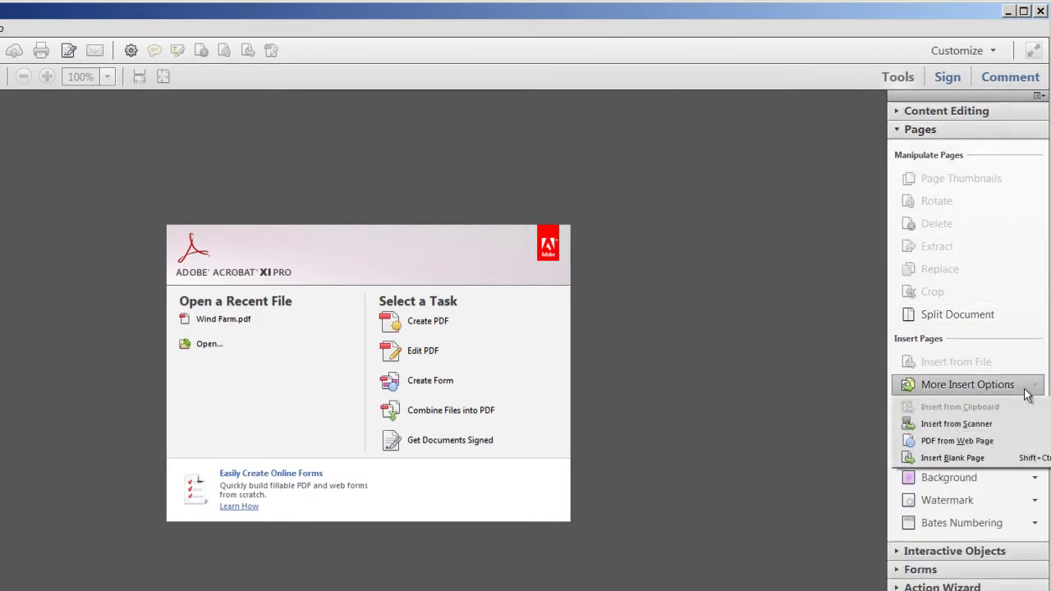
{"action": "left_click", "coordinate": [1009, 462]}
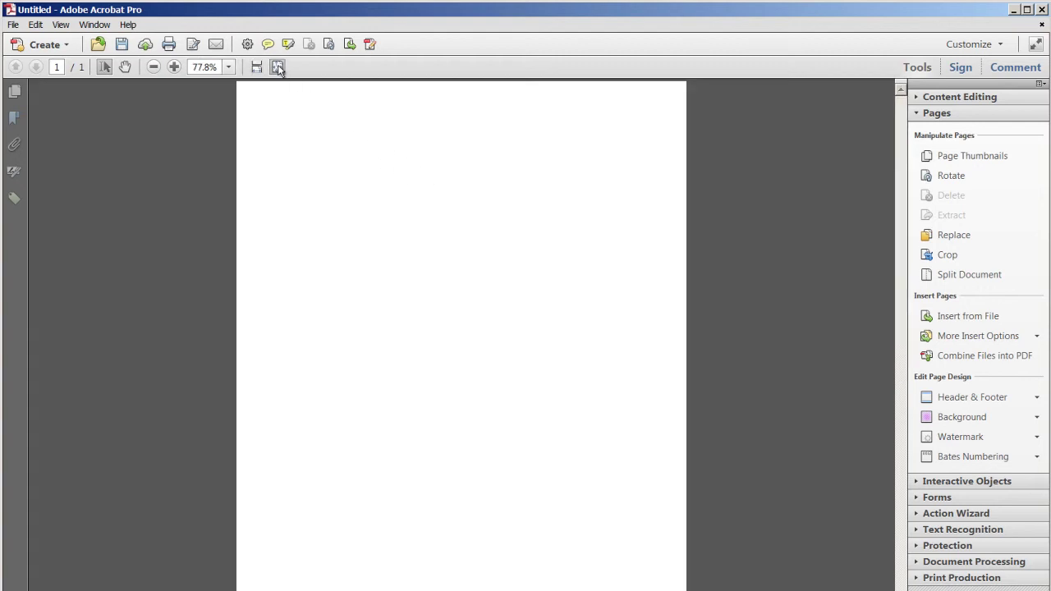
{"action": "left_click", "coordinate": [276, 66]}
Step: Set up a batch PDF creation with PressRelease.doc and RevenueExamples.tif from the Exercise Files folder, and confirm the file list
{"action": "key", "text": "alt+f"}
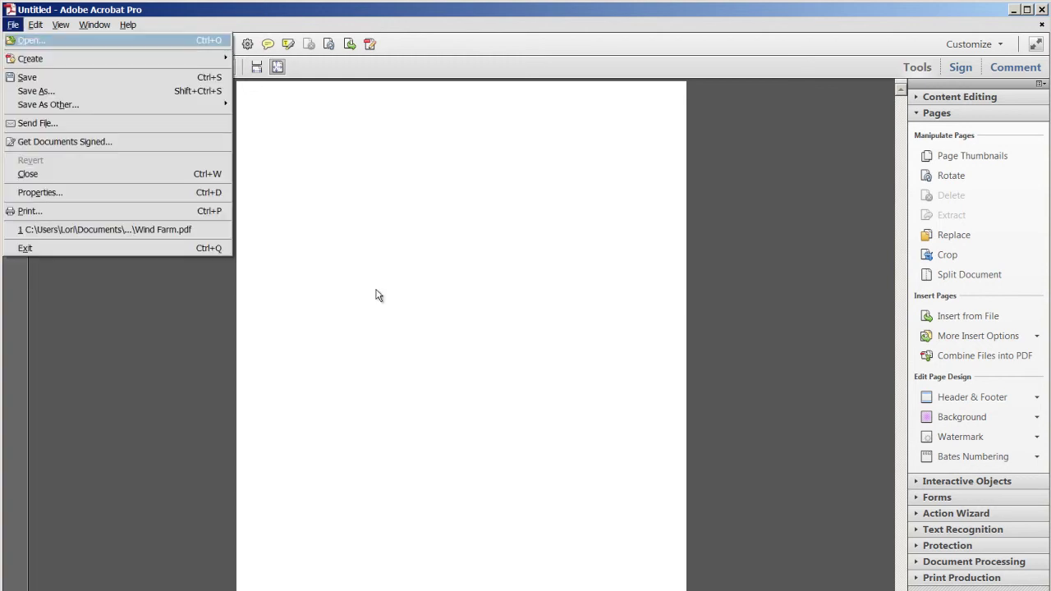
{"action": "key", "text": "Down"}
{"action": "key", "text": "Right"}
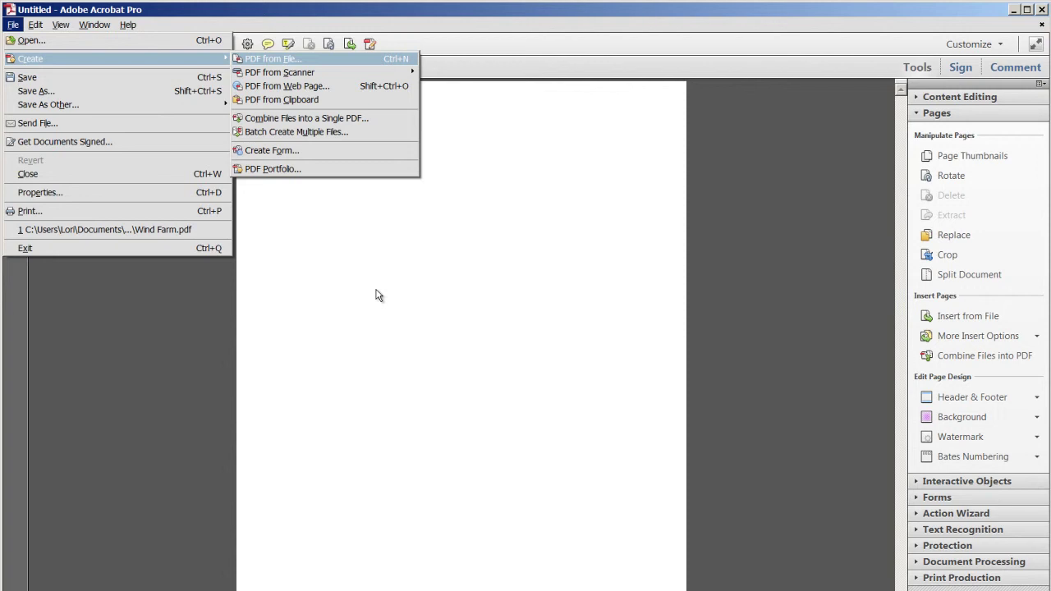
{"action": "left_click", "coordinate": [403, 132]}
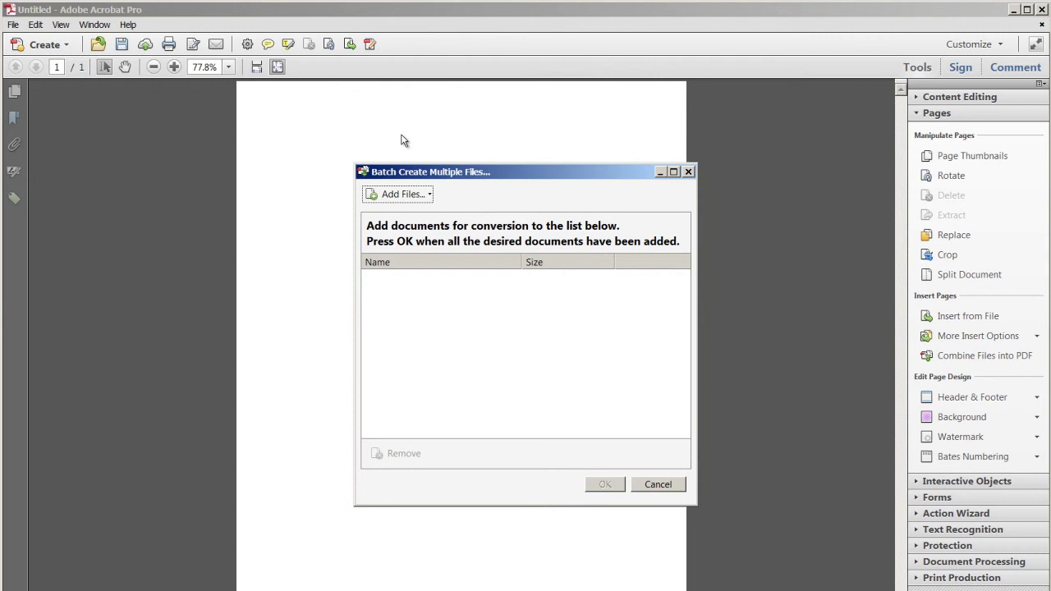
{"action": "left_click", "coordinate": [428, 197]}
{"action": "left_click", "coordinate": [426, 217]}
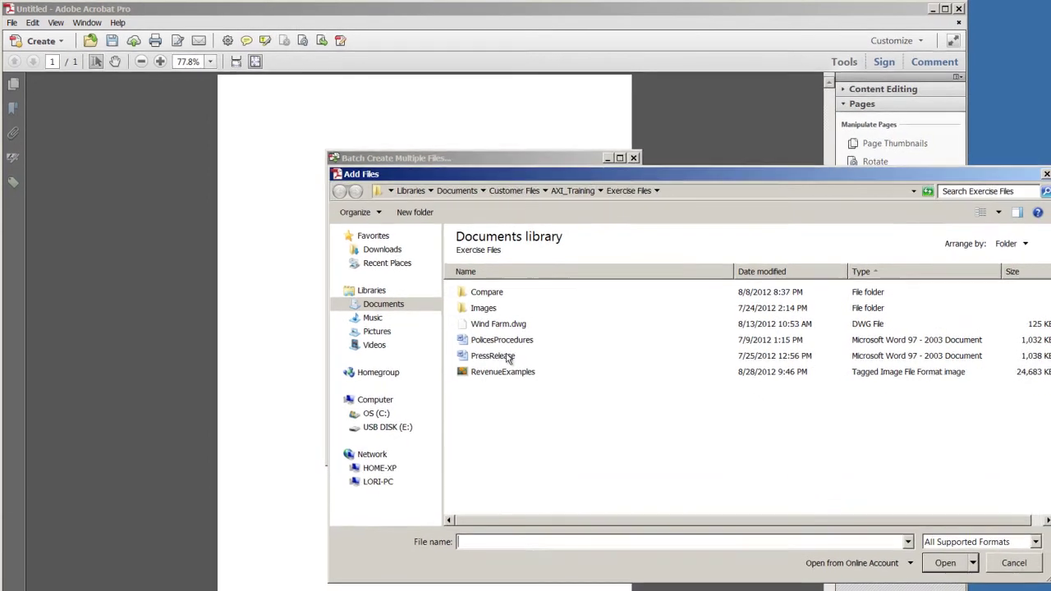
{"action": "left_click", "coordinate": [509, 358]}
{"action": "left_click", "coordinate": [509, 372], "text": "shift"}
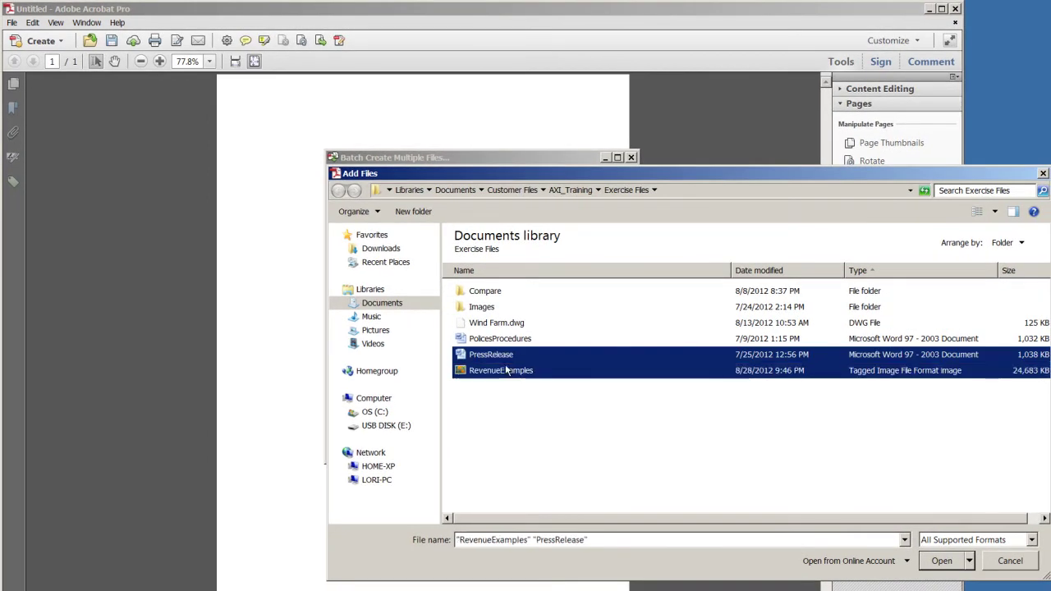
{"action": "left_click", "coordinate": [943, 561]}
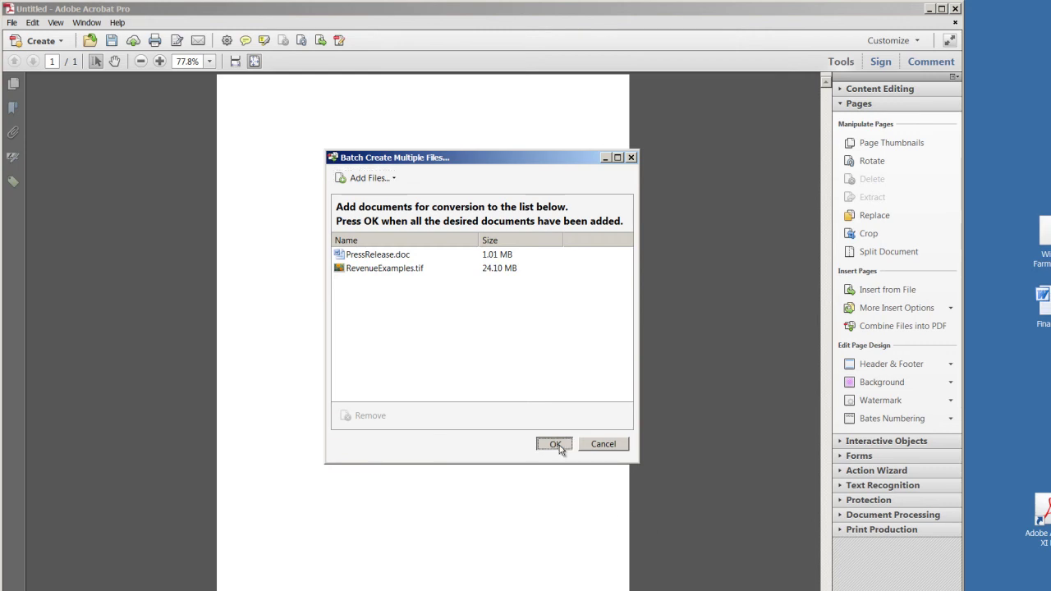
{"action": "left_click", "coordinate": [558, 444]}
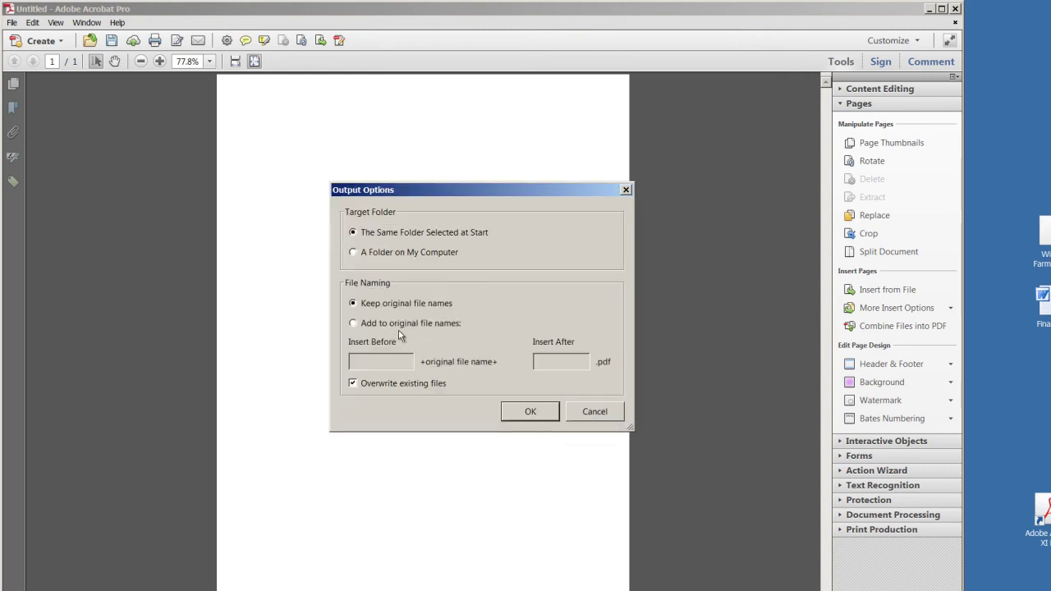